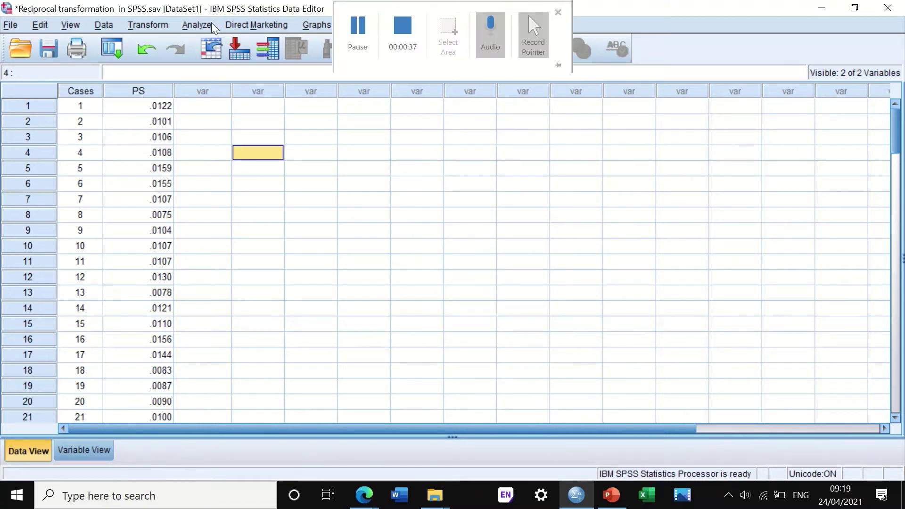
Open a reset Explore analysis and assign PS as its dependent variable.
click(195, 25)
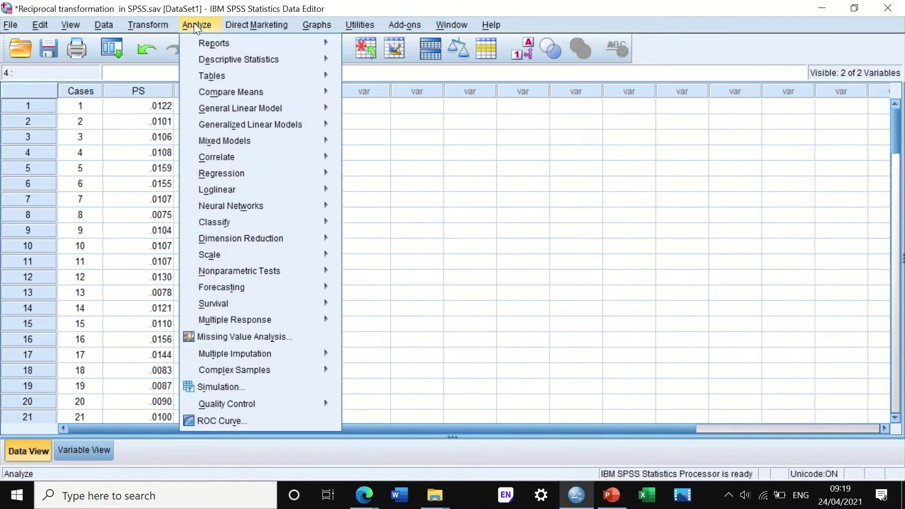
mouse_move(212, 61)
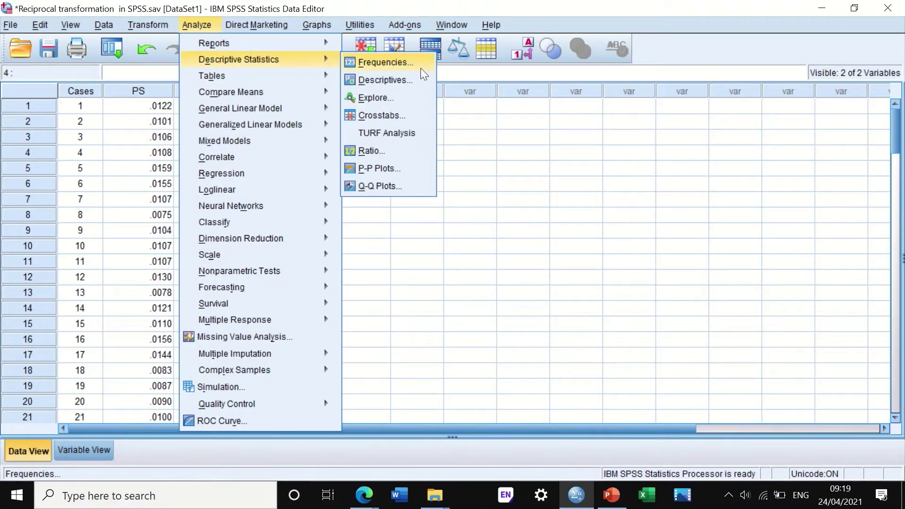
click(380, 98)
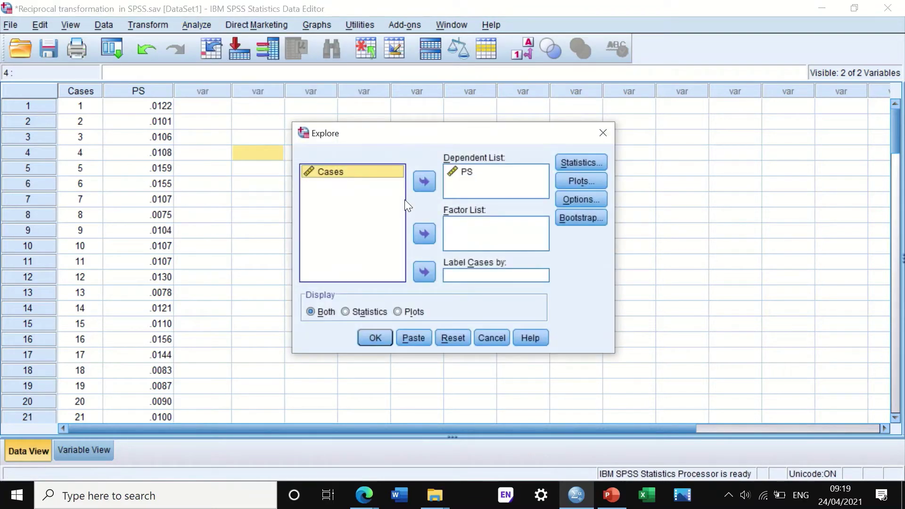
click(454, 337)
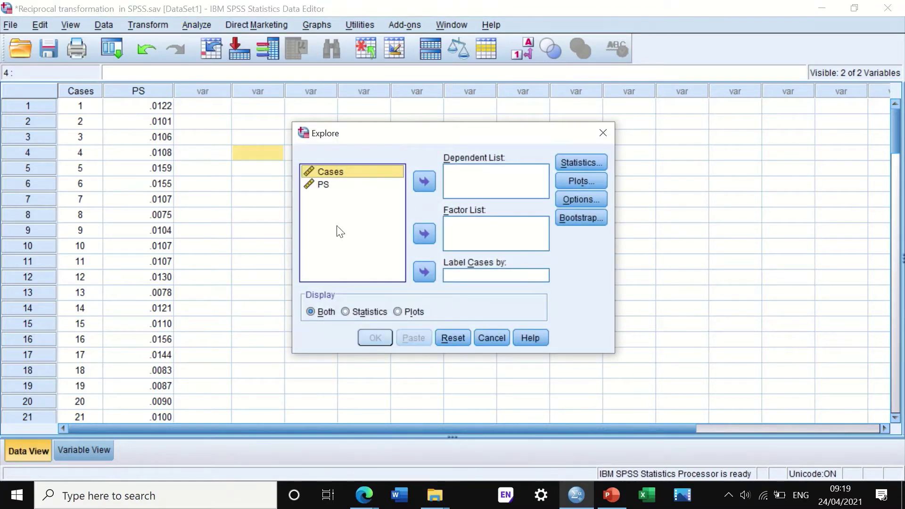
click(326, 185)
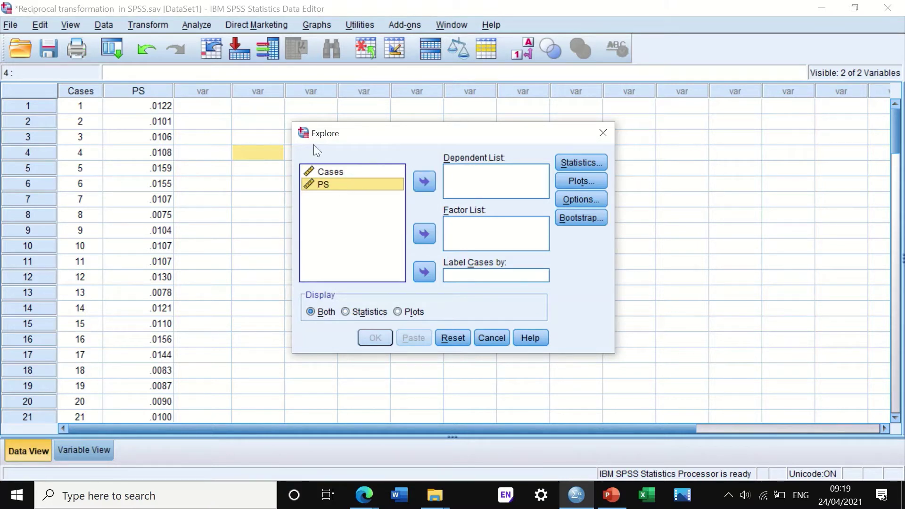
click(423, 181)
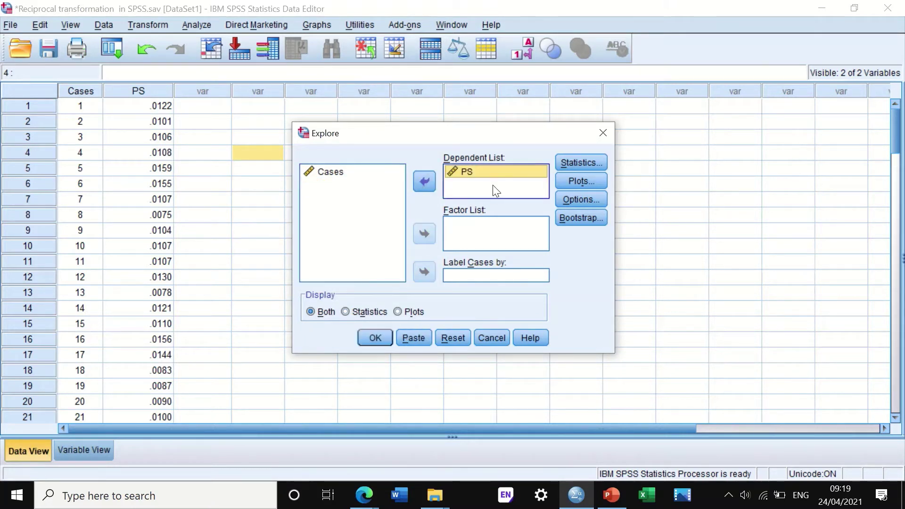
Replace the stem-and-leaf plot with a histogram, include normality plots with tests, and run the Explore analysis.
click(576, 178)
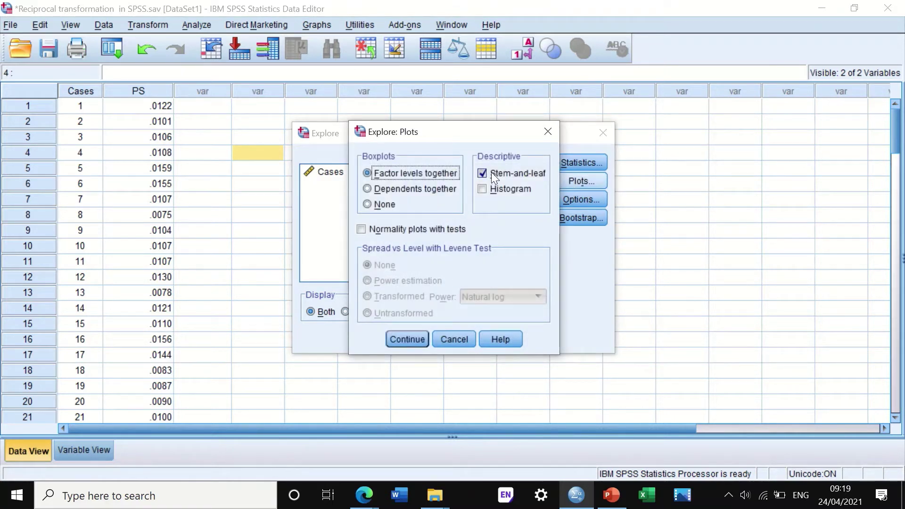
click(491, 173)
click(484, 187)
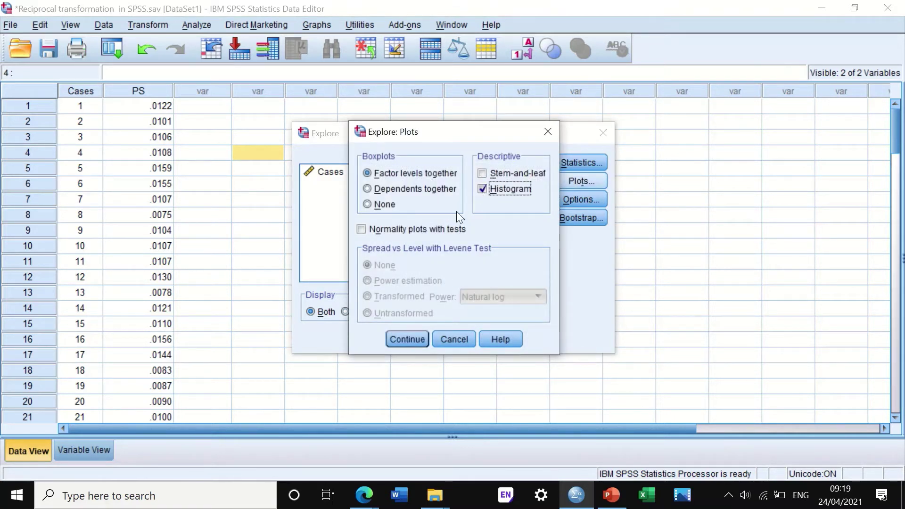
click(361, 230)
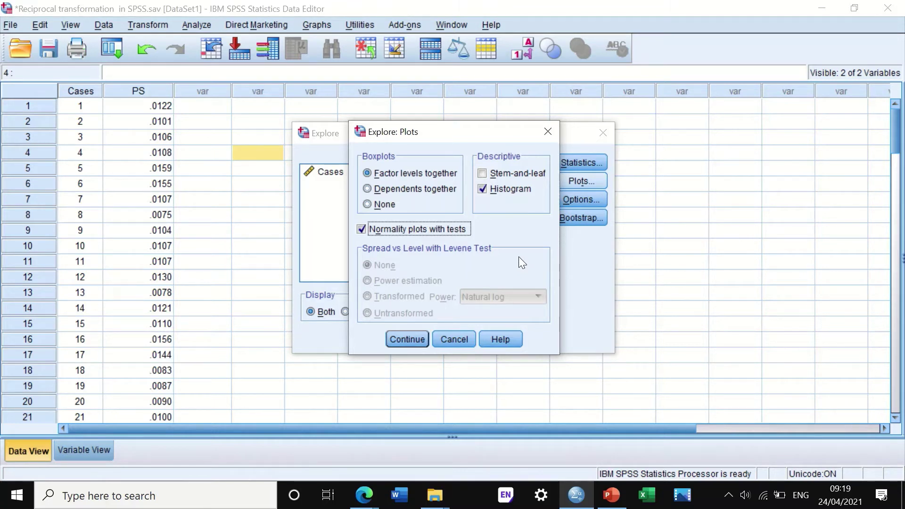
click(408, 338)
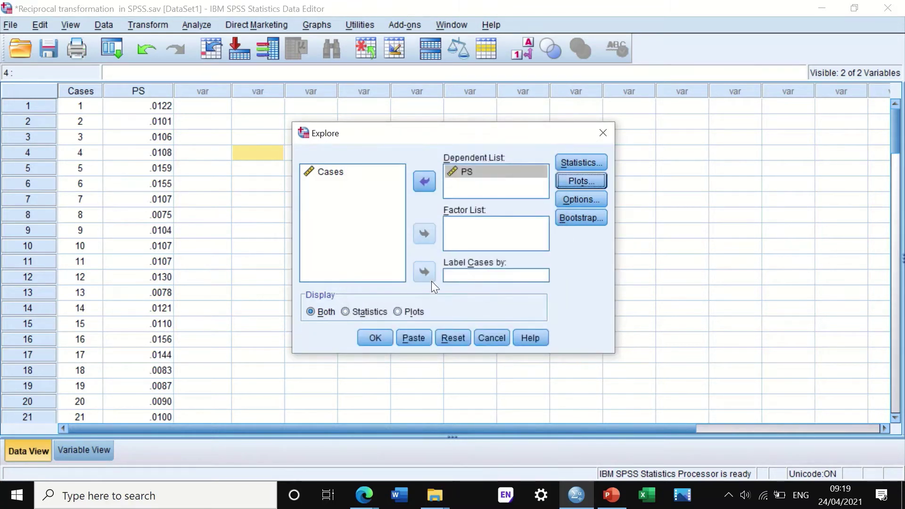
click(375, 337)
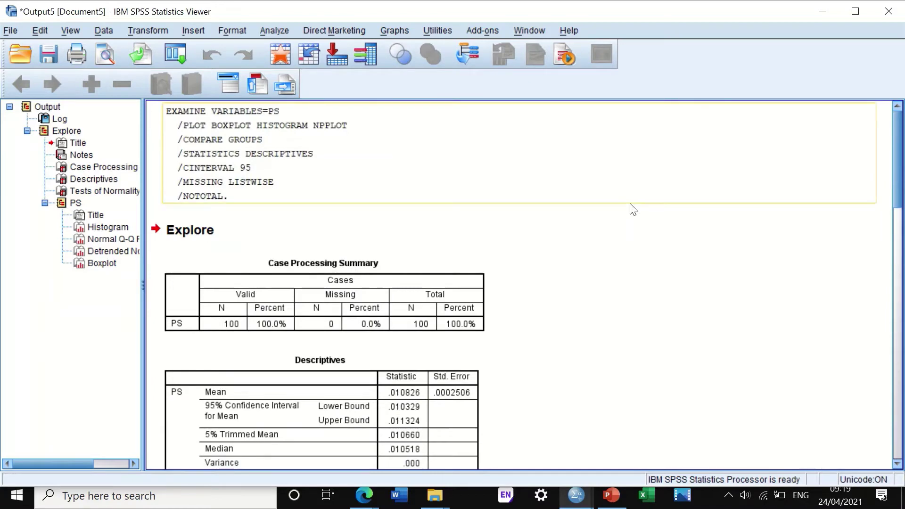
Examine the PS descriptives, tests of normality, histogram and Q-Q plots in the output, then return to the data.
scroll(633, 209, down, 5)
scroll(634, 213, up, 5)
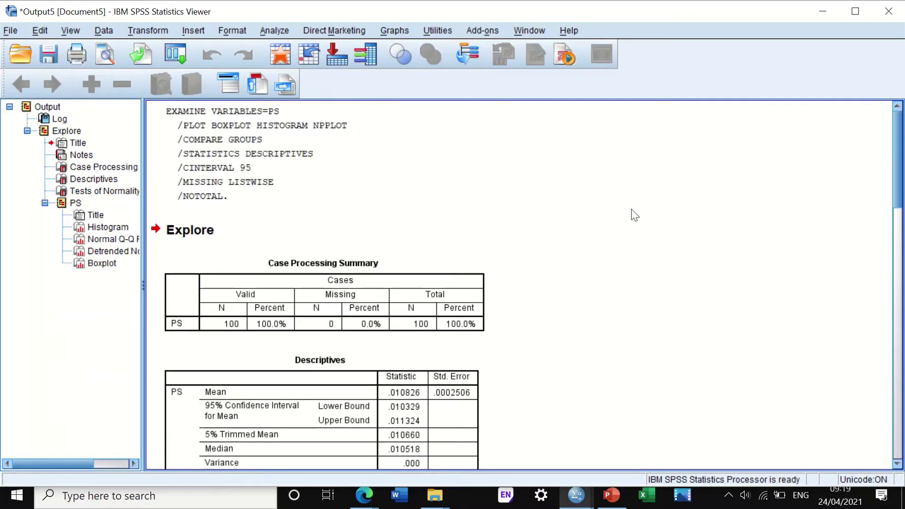
scroll(634, 215, down, 4)
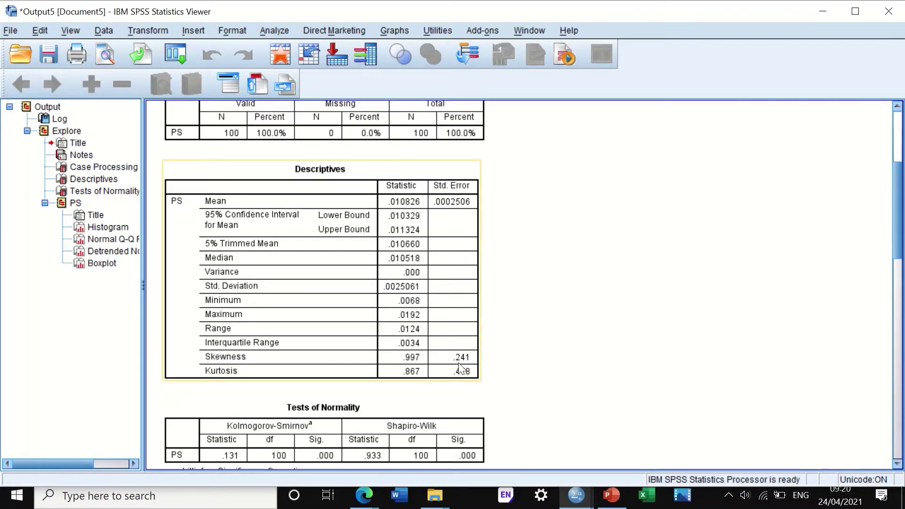
scroll(466, 365, down, 3)
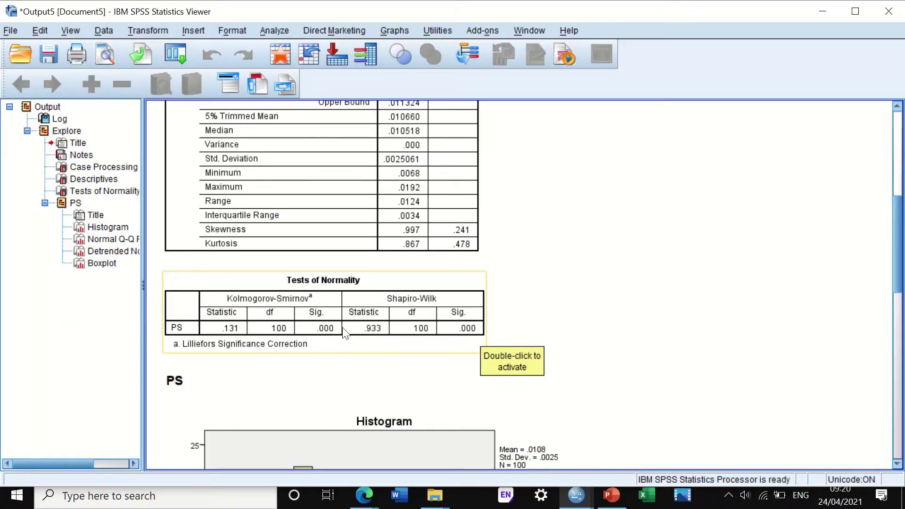
scroll(536, 341, down, 6)
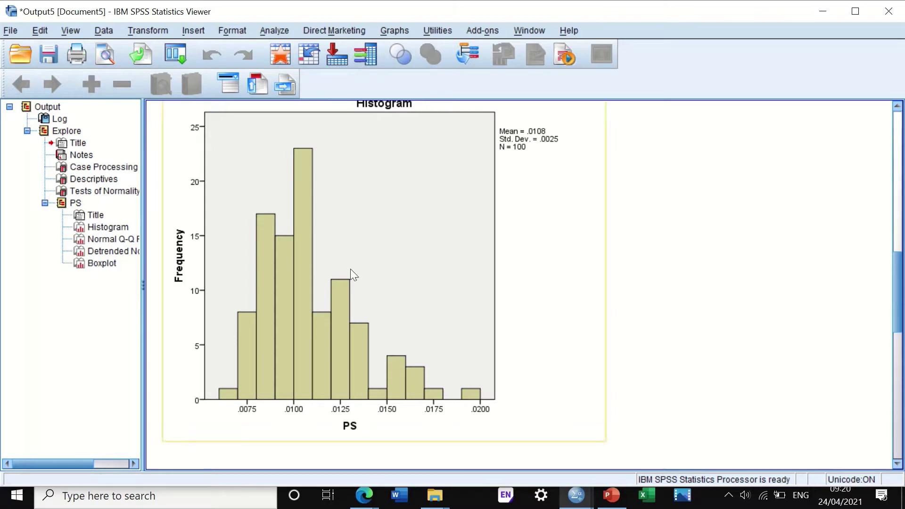
scroll(542, 342, down, 15)
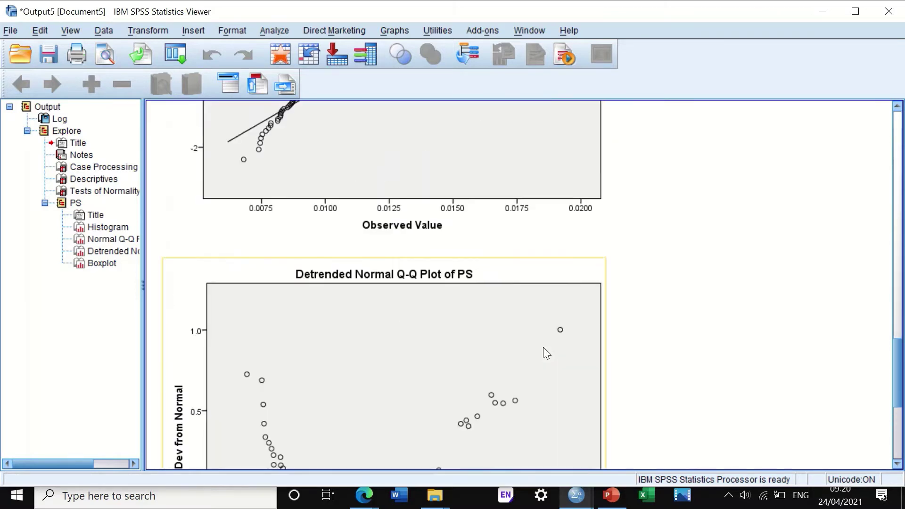
scroll(543, 349, up, 10)
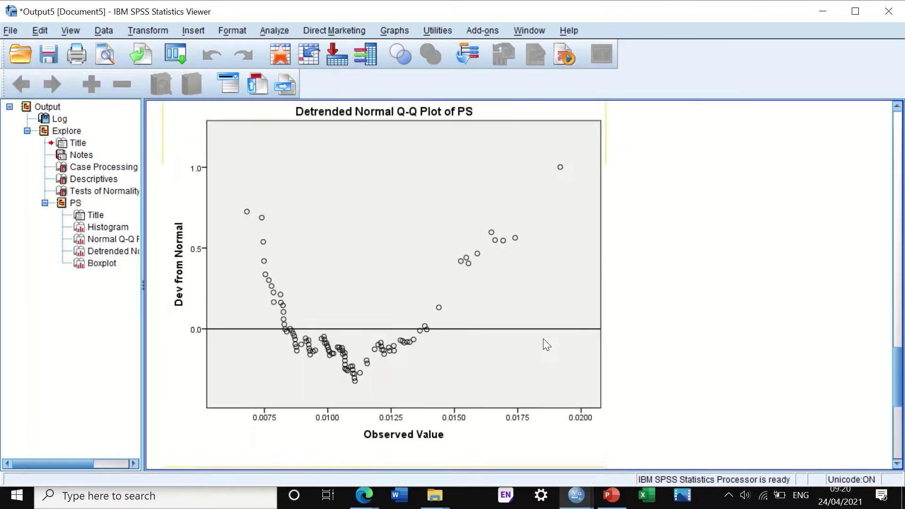
click(822, 11)
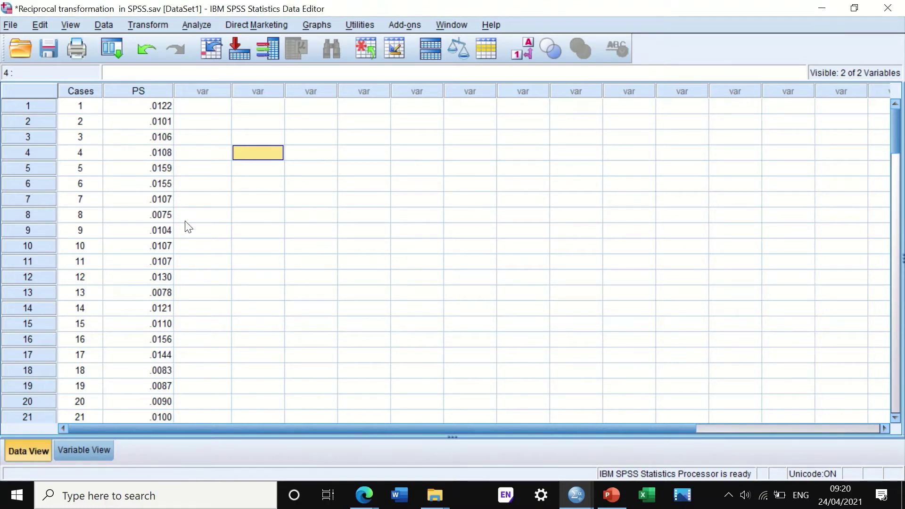
Start a Compute Variable calculation with cleared settings and name the target variable Inverse.
click(146, 21)
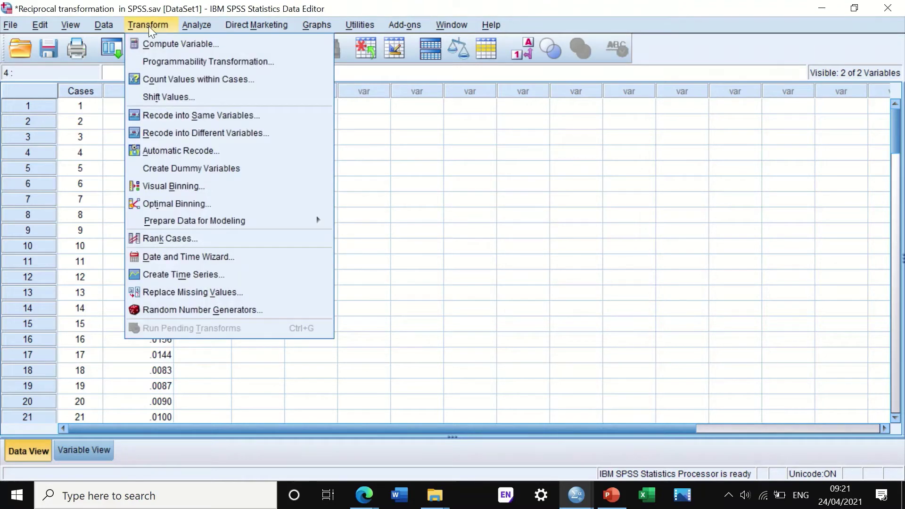
click(172, 42)
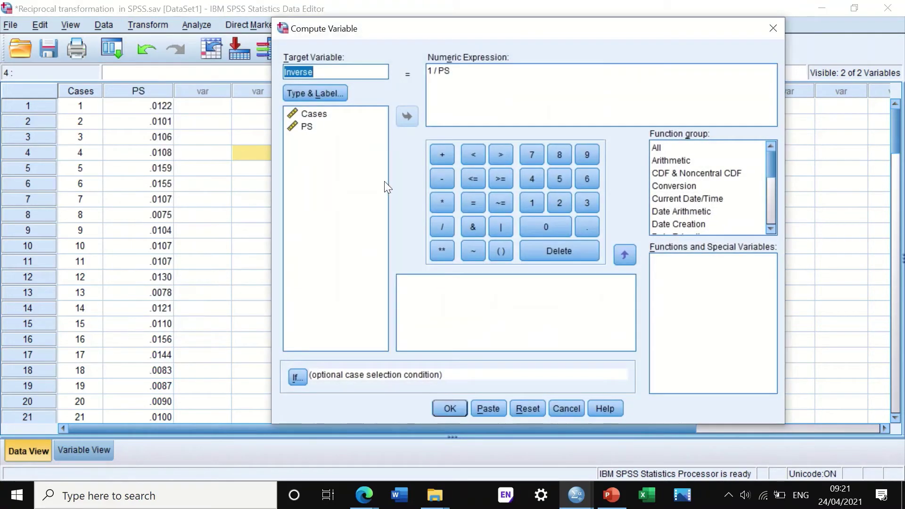
click(526, 406)
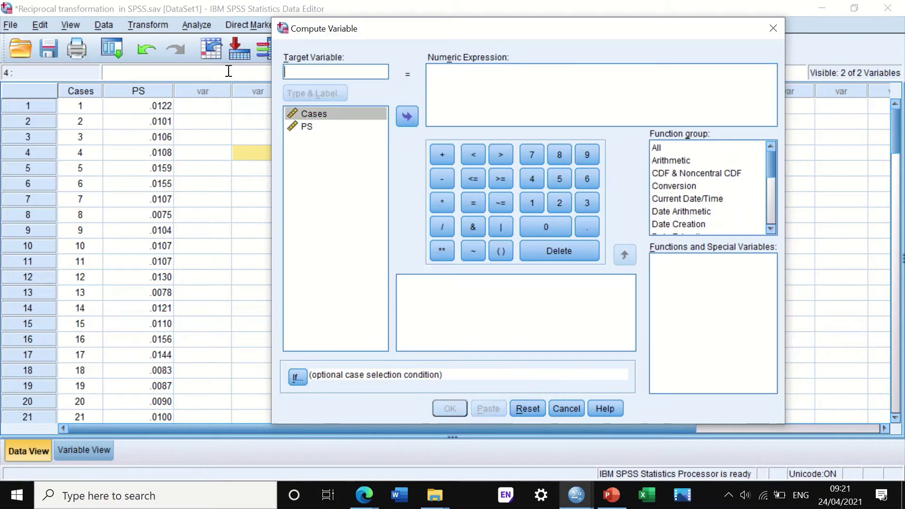
click(315, 73)
text(Inverse)
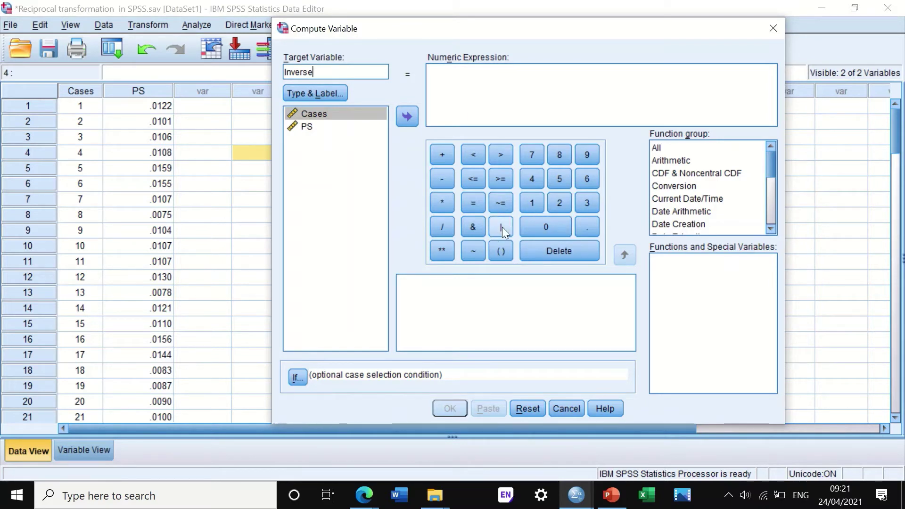
Define the numeric expression as 1 / PS, compute the variable, and return to the data.
click(530, 204)
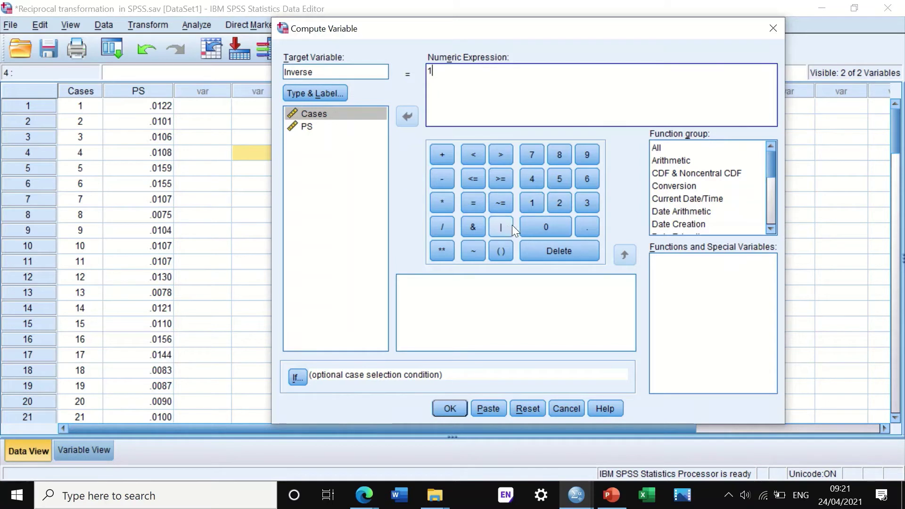
click(441, 227)
drag(304, 127, 465, 76)
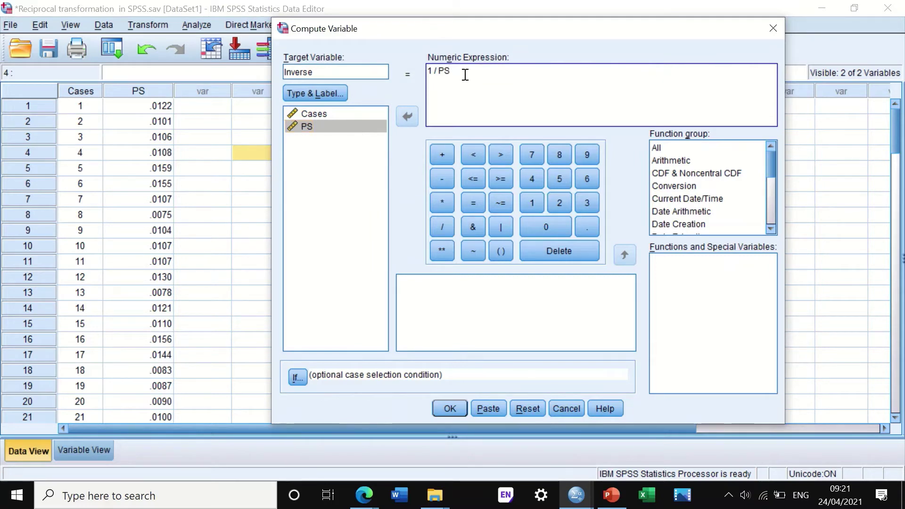
click(451, 408)
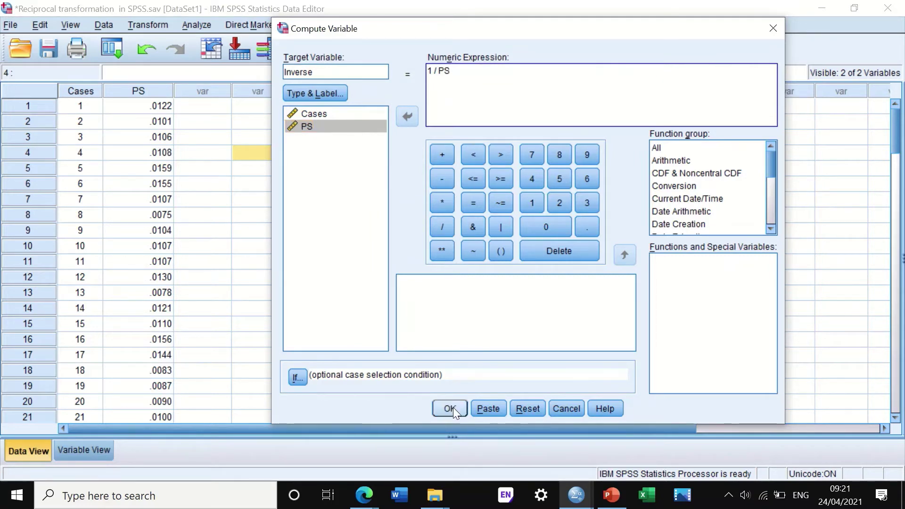
click(823, 11)
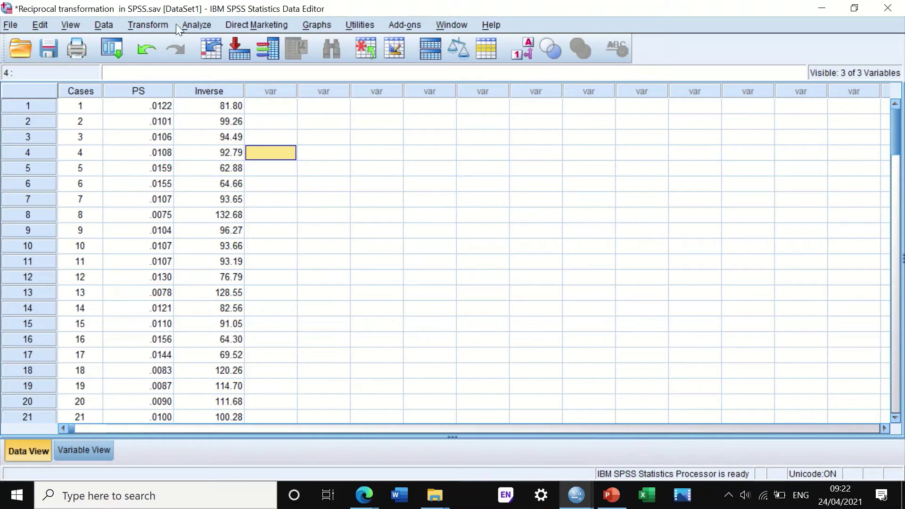
Add Inverse to the Explore dependent variables alongside PS, keep listwise exclusion of missing values, and run the analysis.
click(201, 20)
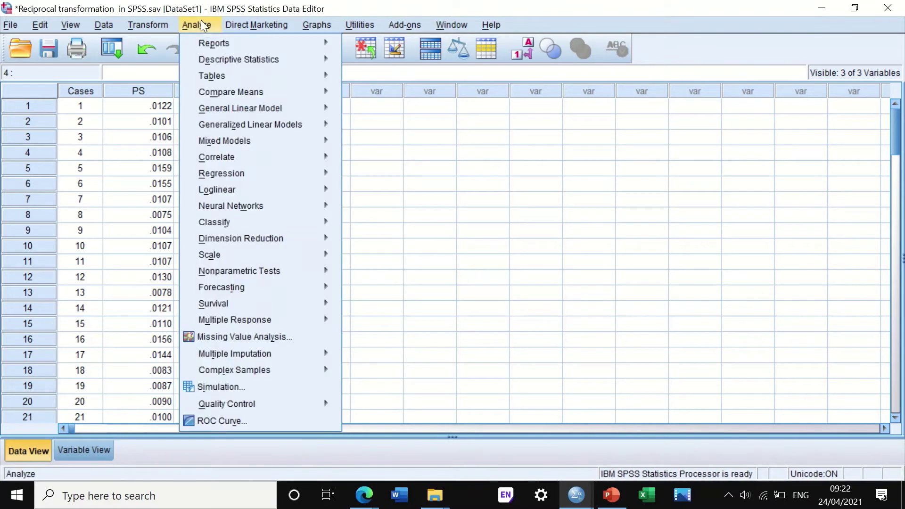
mouse_move(207, 58)
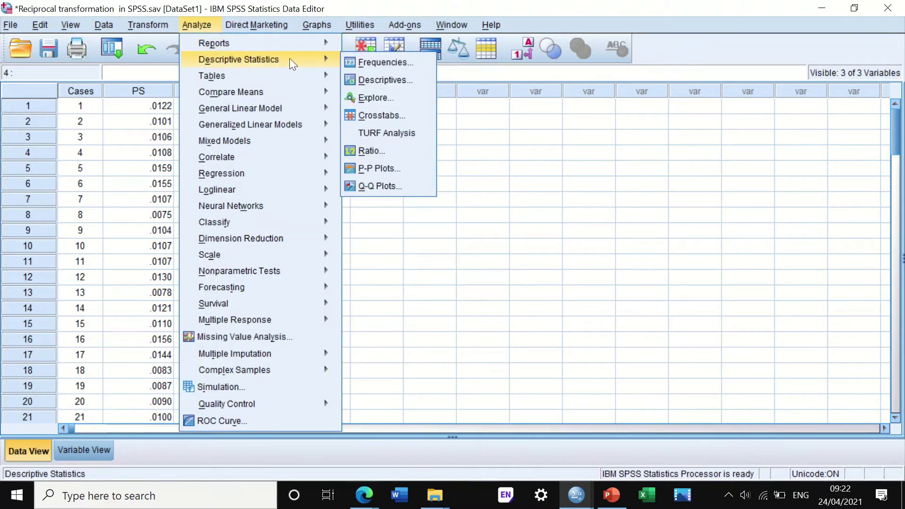
click(377, 96)
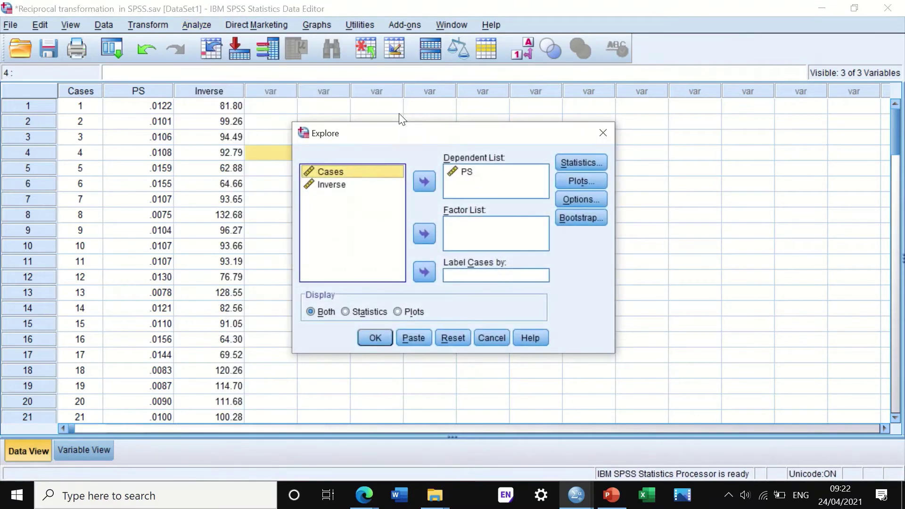
drag(332, 186, 445, 186)
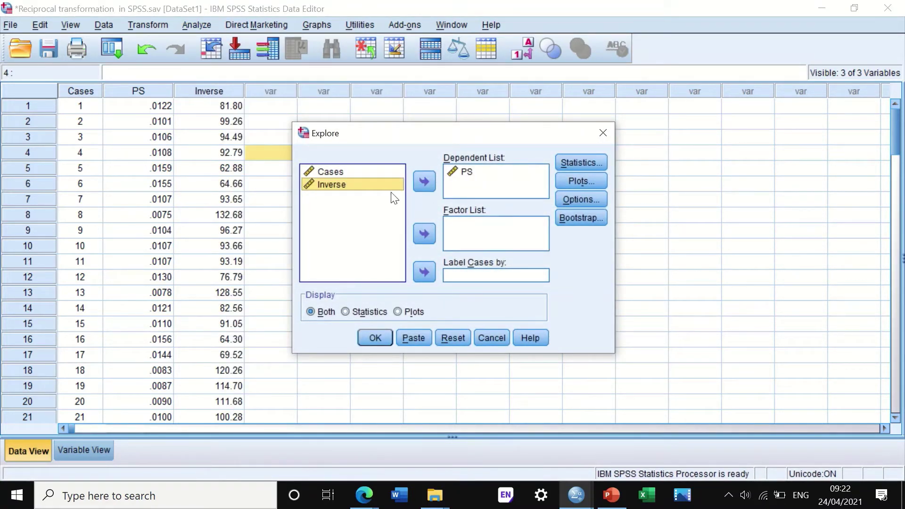
drag(344, 189, 457, 183)
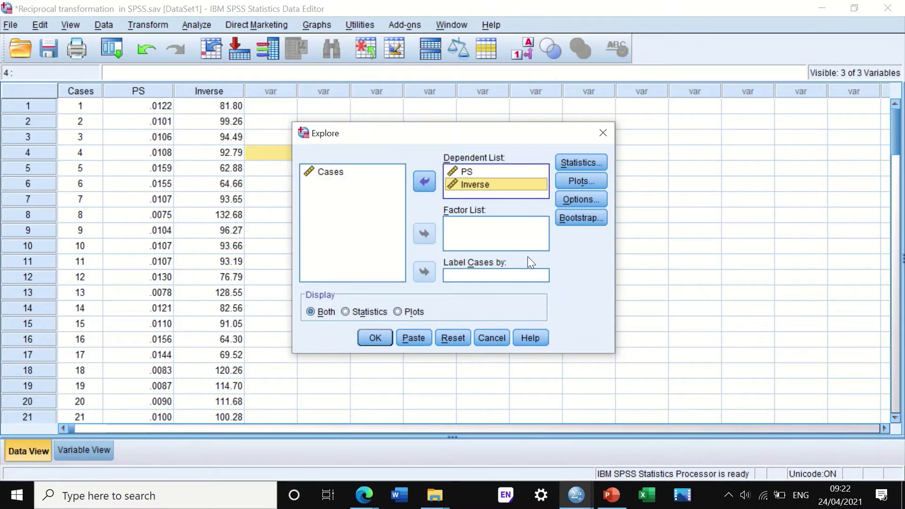
click(573, 198)
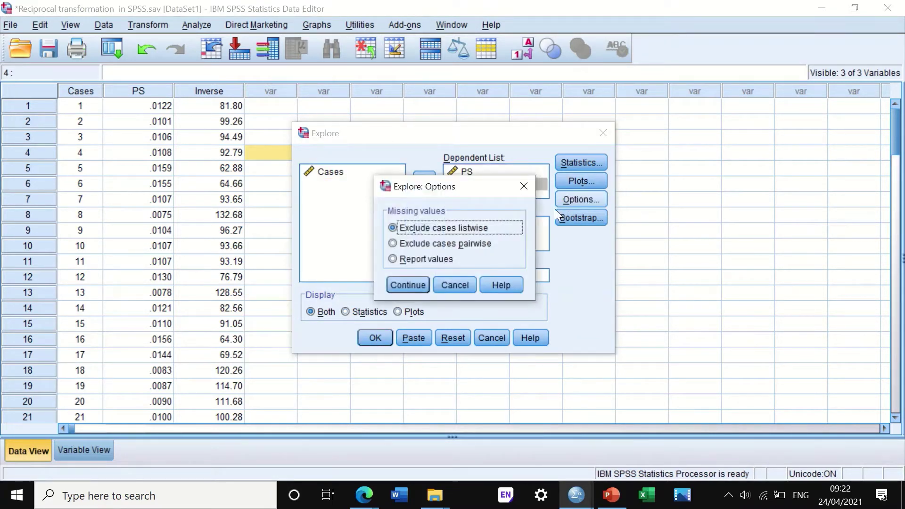
click(409, 285)
click(376, 340)
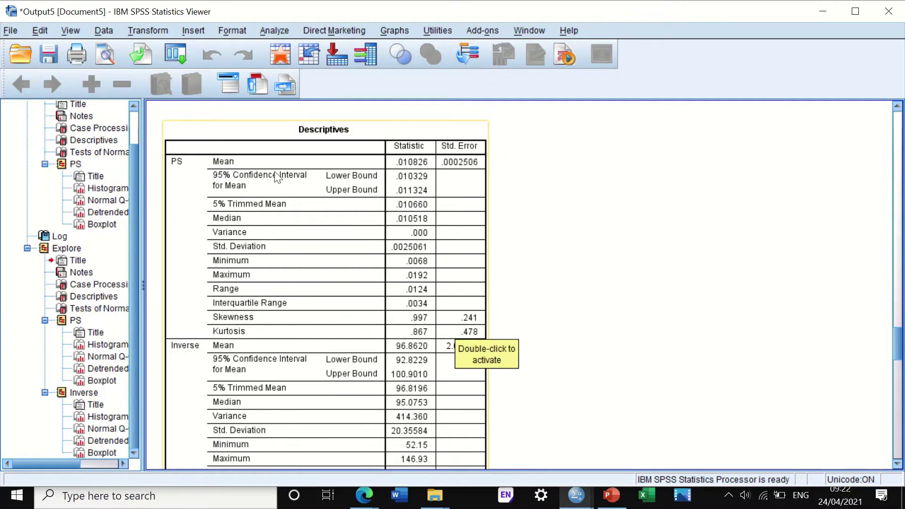
Compare the descriptives, tests of normality and histograms of PS and Inverse in the Explore output.
scroll(231, 187, up, 3)
scroll(461, 307, down, 6)
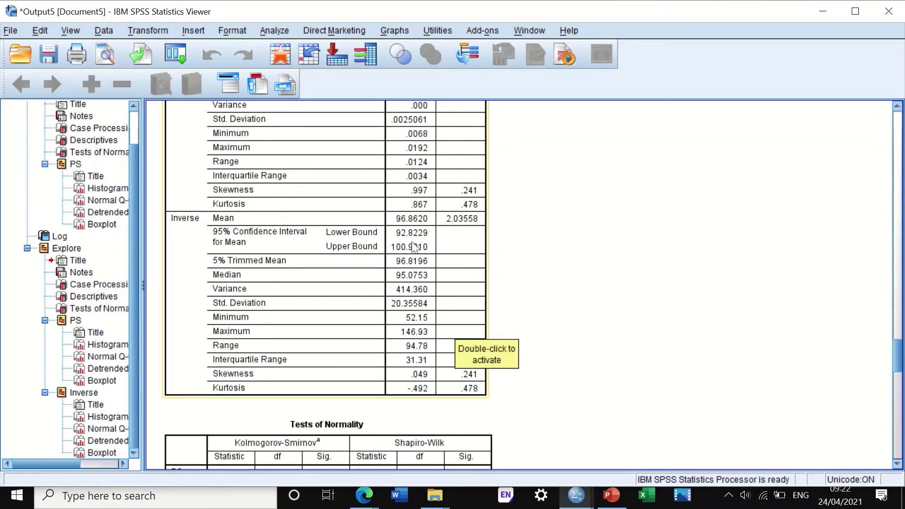
scroll(493, 289, down, 3)
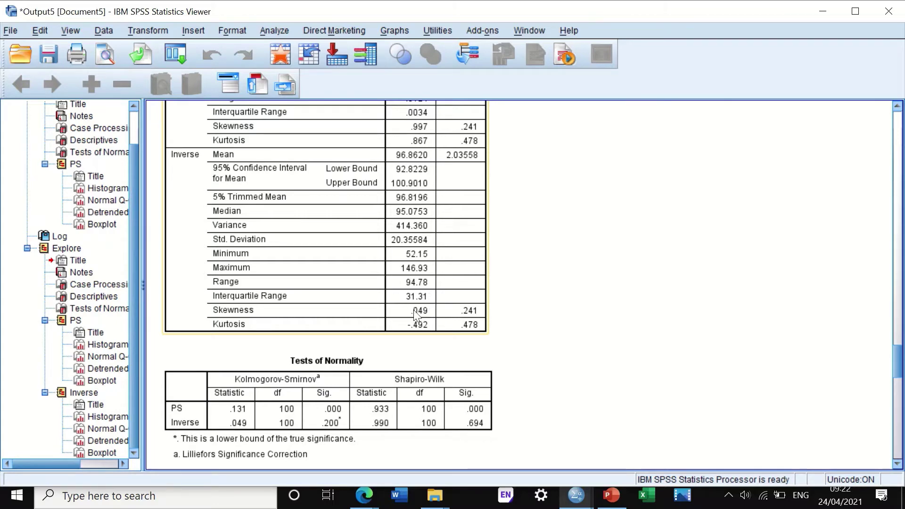
scroll(414, 311, down, 4)
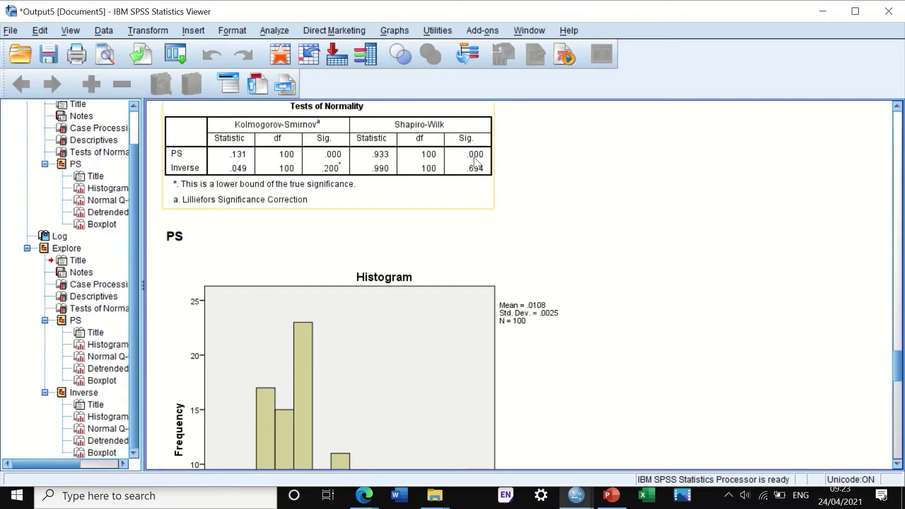
scroll(452, 181, down, 3)
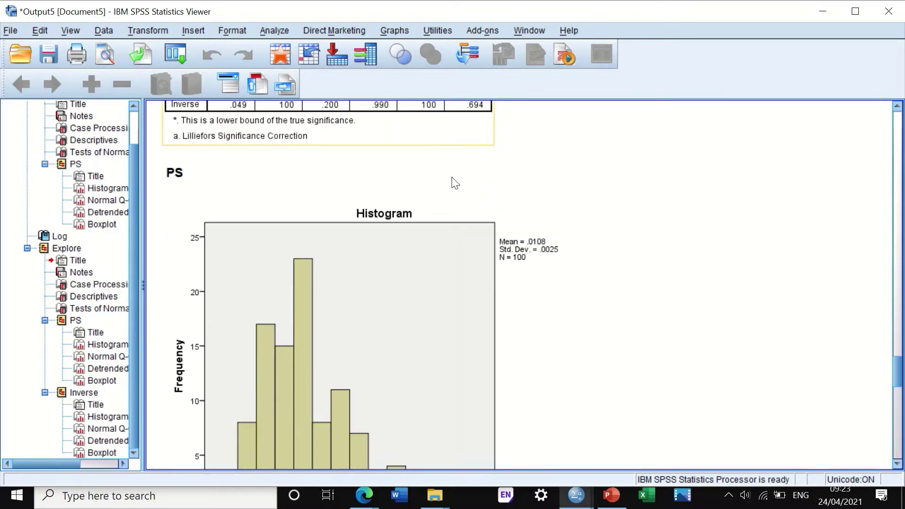
scroll(454, 183, down, 6)
scroll(405, 222, up, 6)
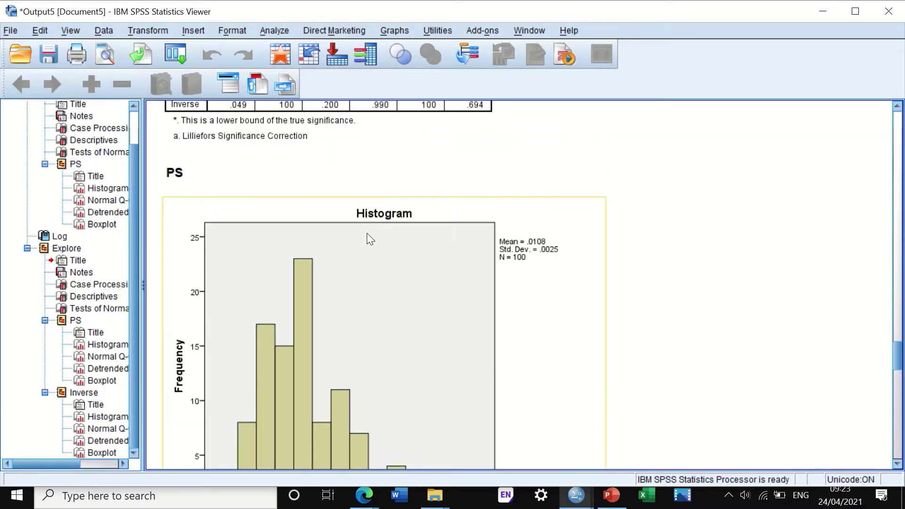
scroll(372, 231, down, 6)
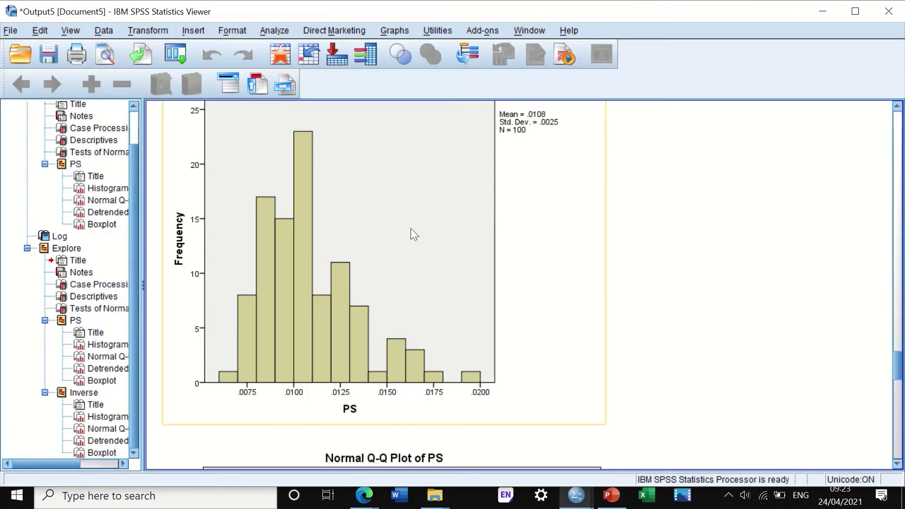
scroll(413, 232, up, 3)
scroll(414, 234, down, 9)
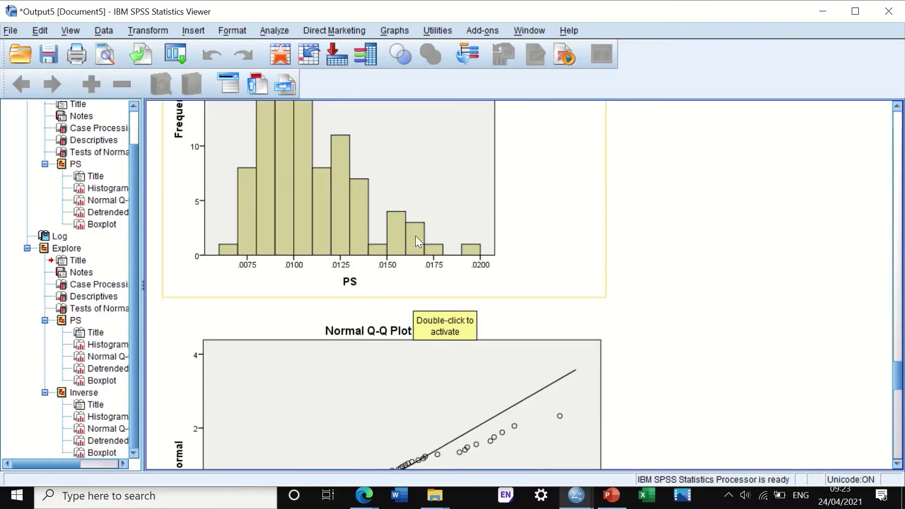
scroll(415, 236, down, 20)
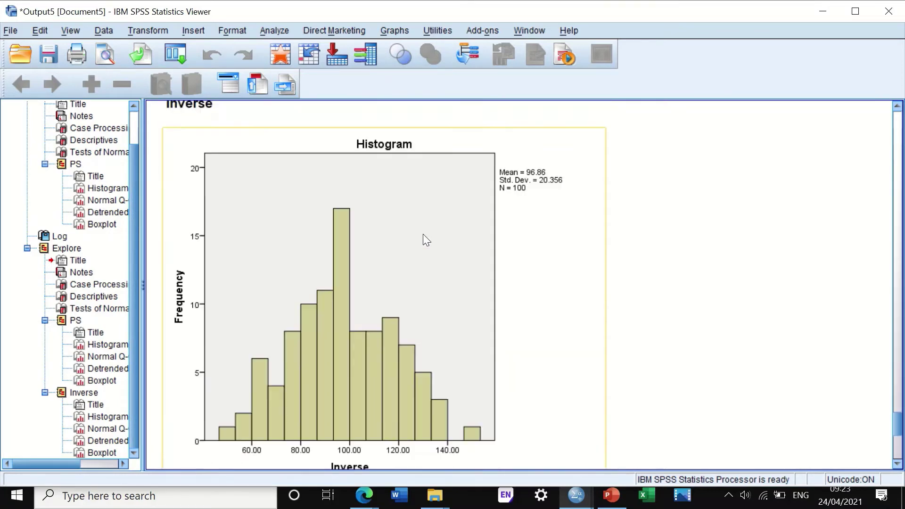
scroll(423, 234, down, 3)
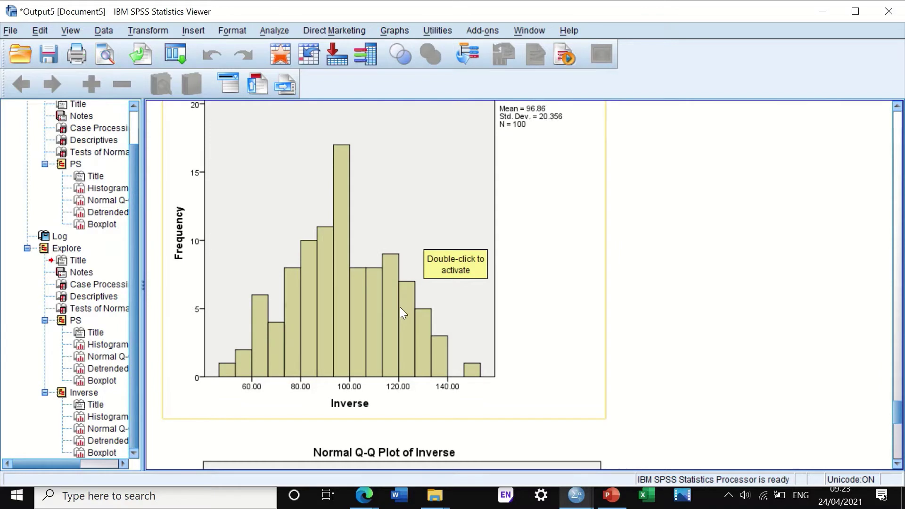
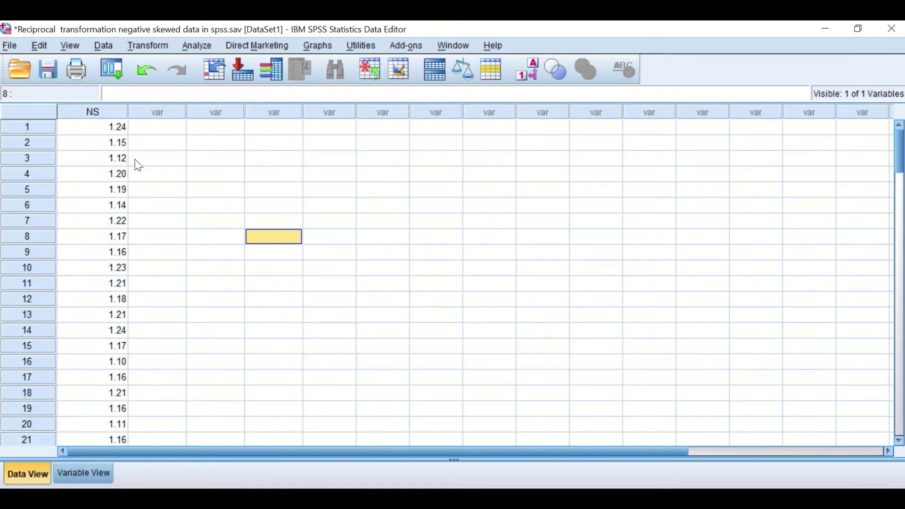
Start an Explore analysis with cleared settings and assign NS as the dependent variable.
click(193, 44)
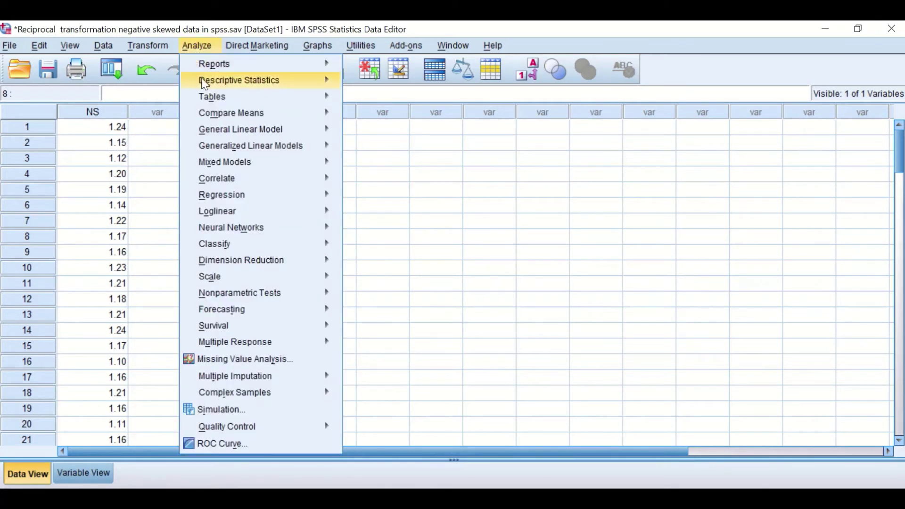
mouse_move(202, 80)
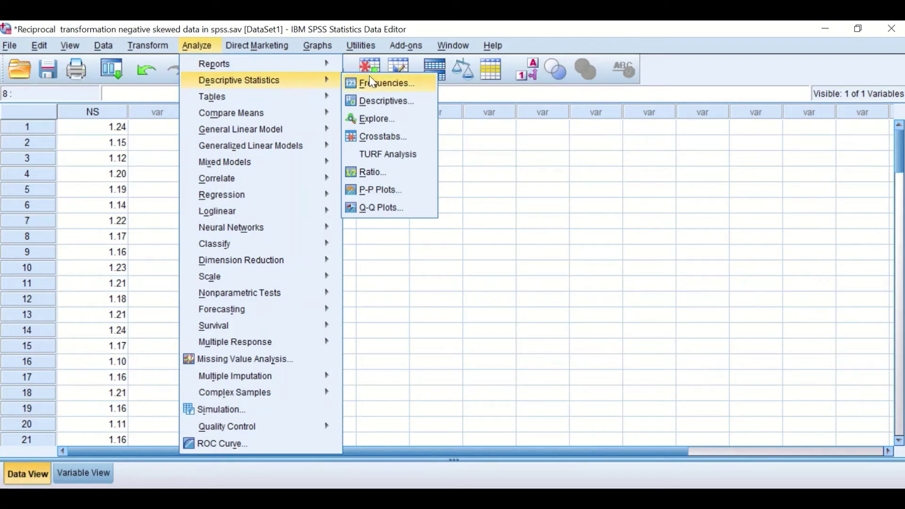
click(373, 120)
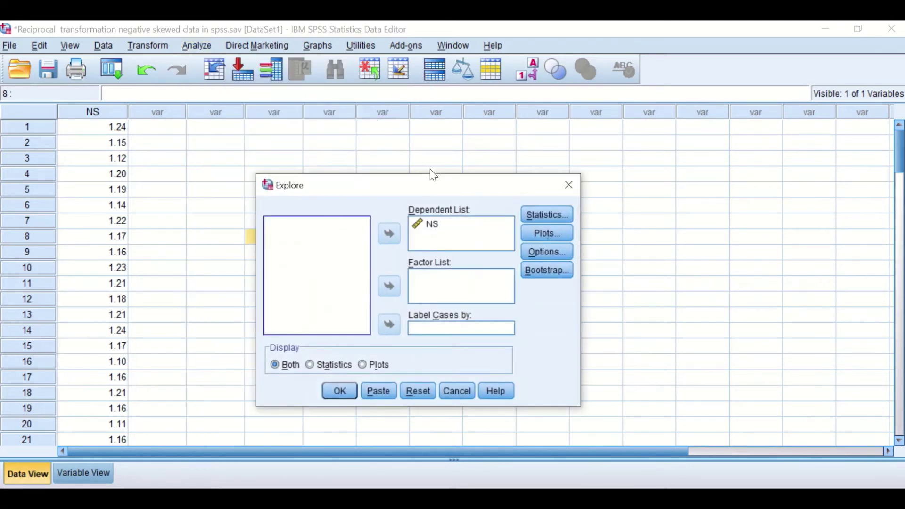
click(428, 391)
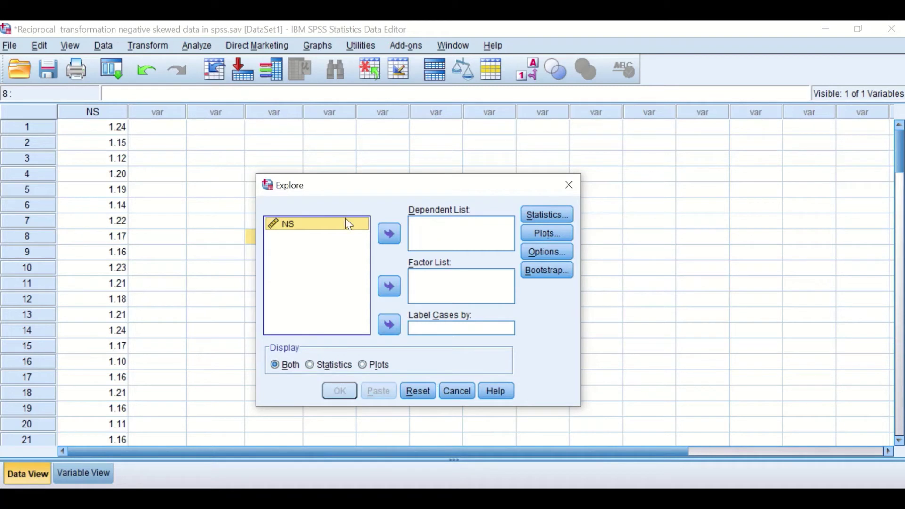
drag(307, 225, 428, 223)
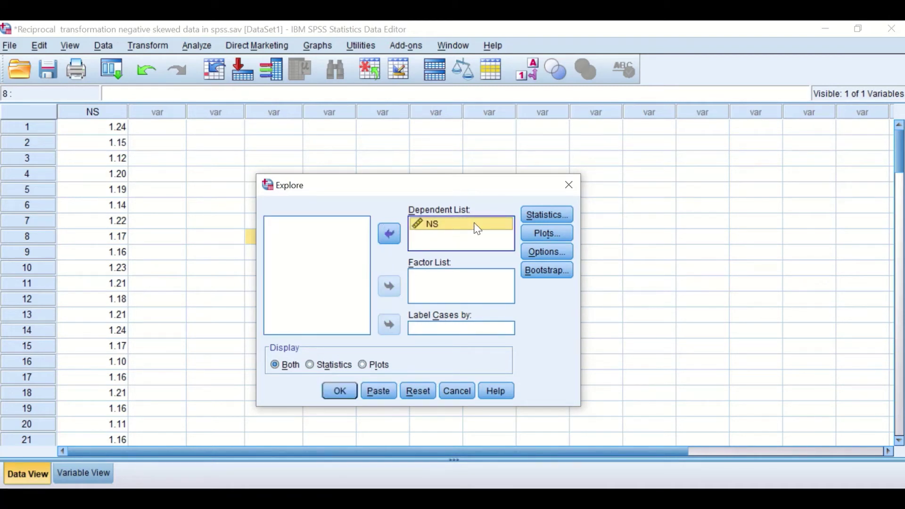
Request a histogram instead of the stem-and-leaf plot, include normality plots with tests, and run the Explore analysis.
click(538, 239)
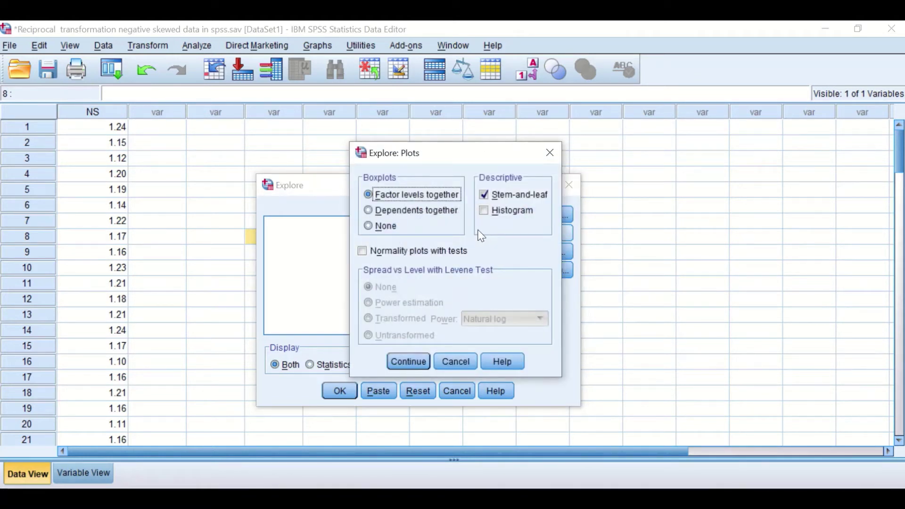
click(510, 194)
click(486, 212)
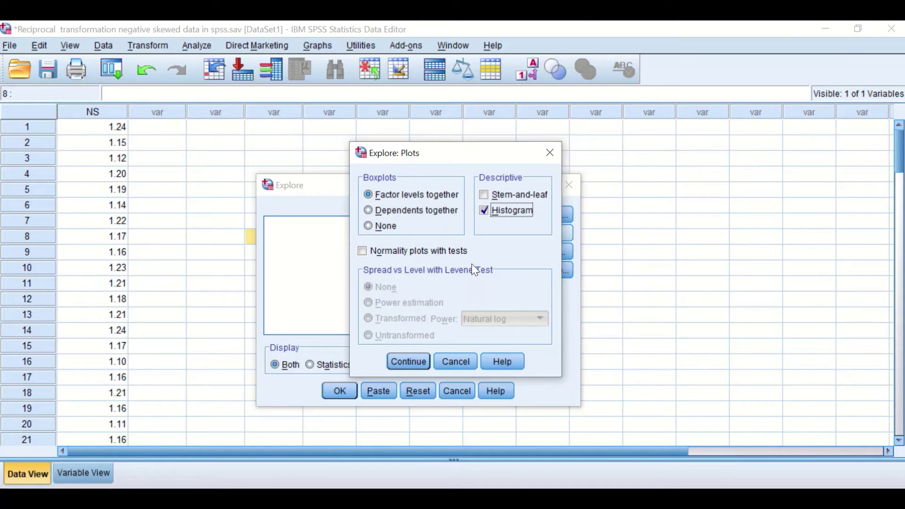
click(366, 253)
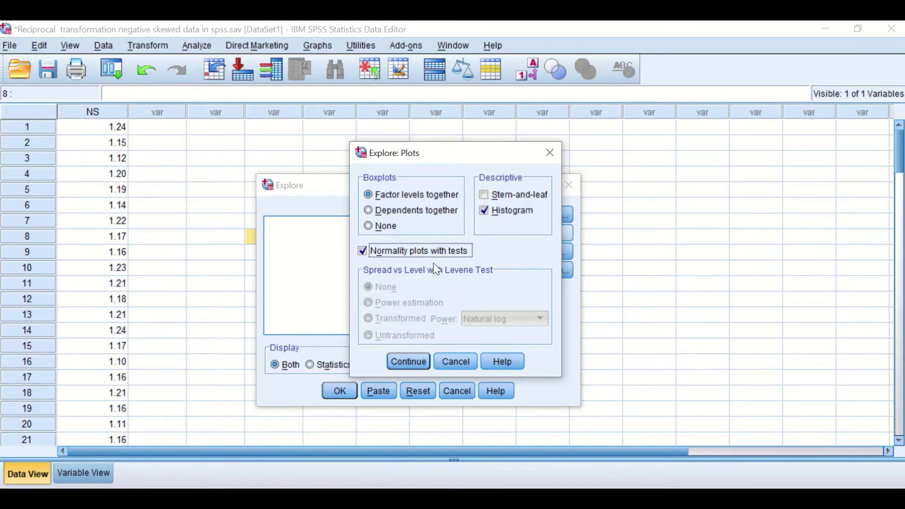
click(408, 359)
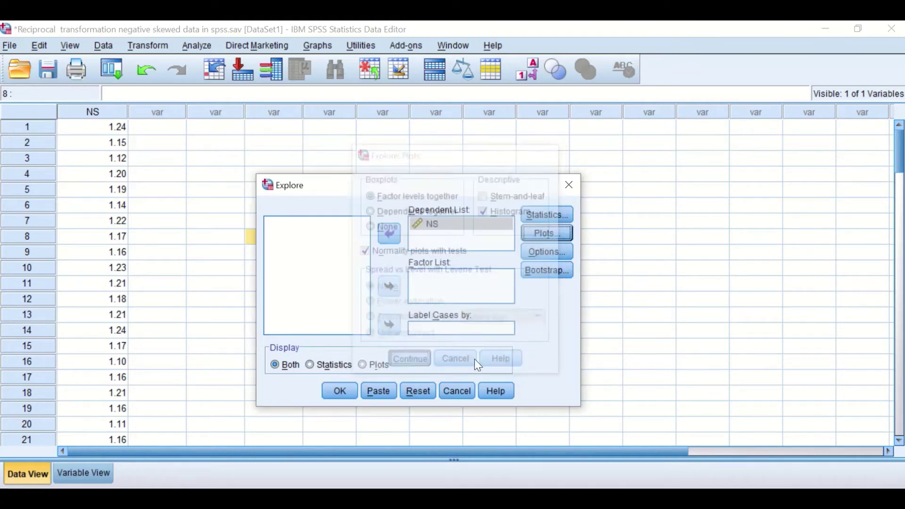
click(341, 391)
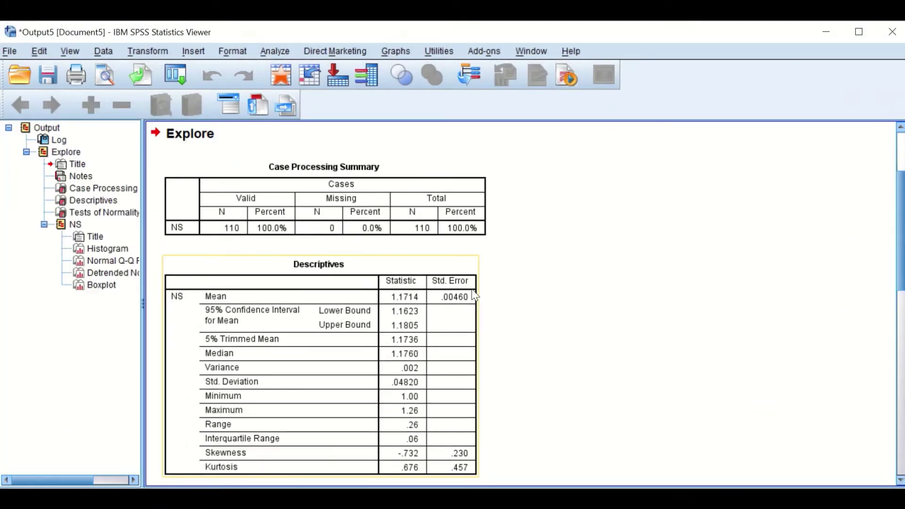
Examine the NS descriptives and tests of normality in the output and return to the data.
scroll(473, 292, down, 3)
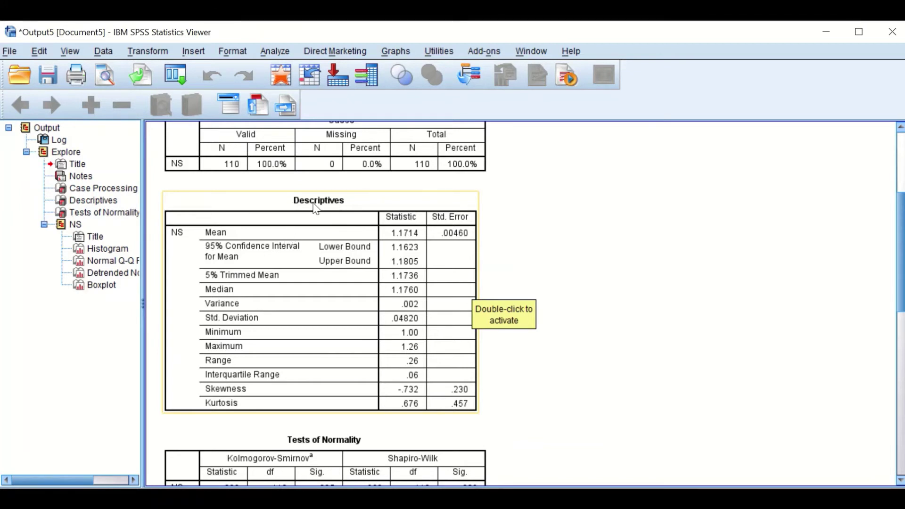
scroll(509, 299, down, 3)
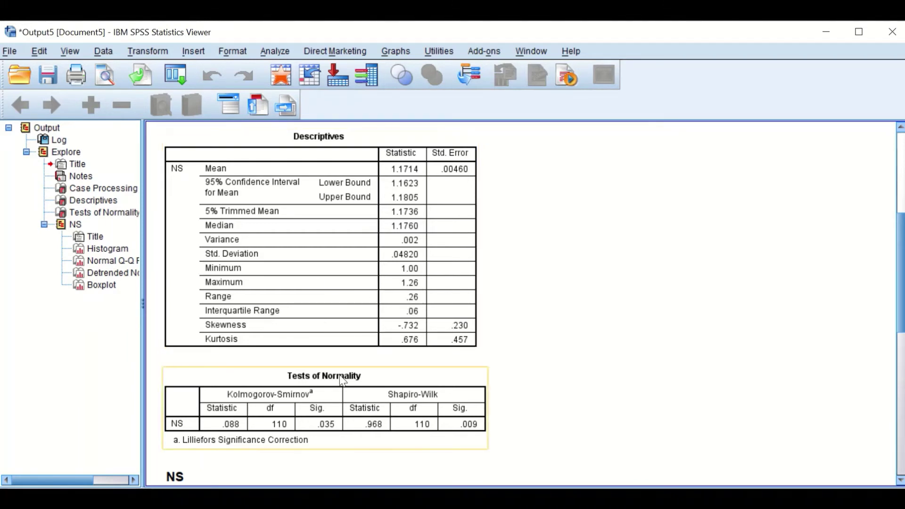
scroll(356, 377, down, 3)
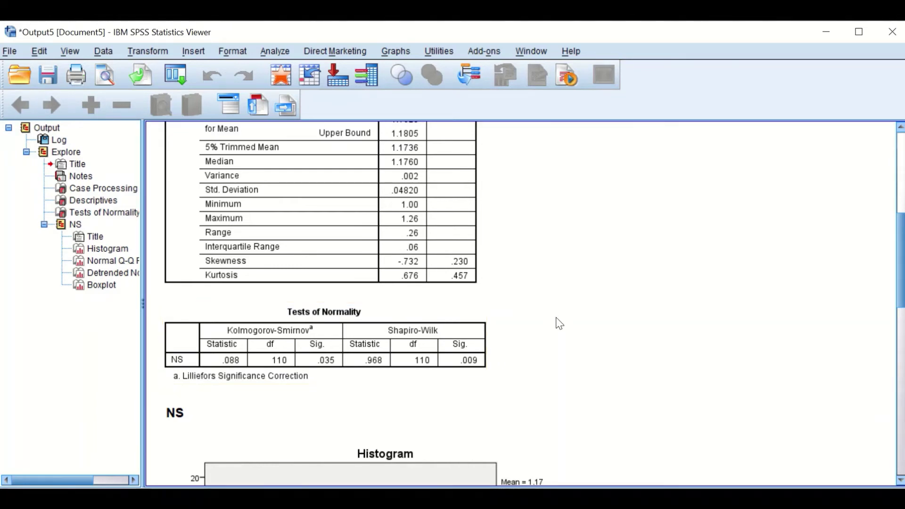
click(828, 30)
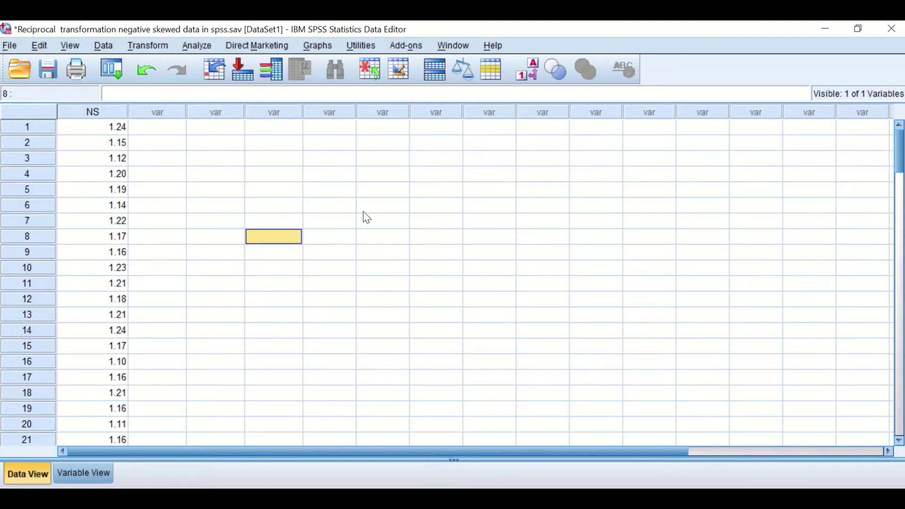
Start a Compute Variable calculation with cleared settings and name the target variable Reflection.
click(155, 50)
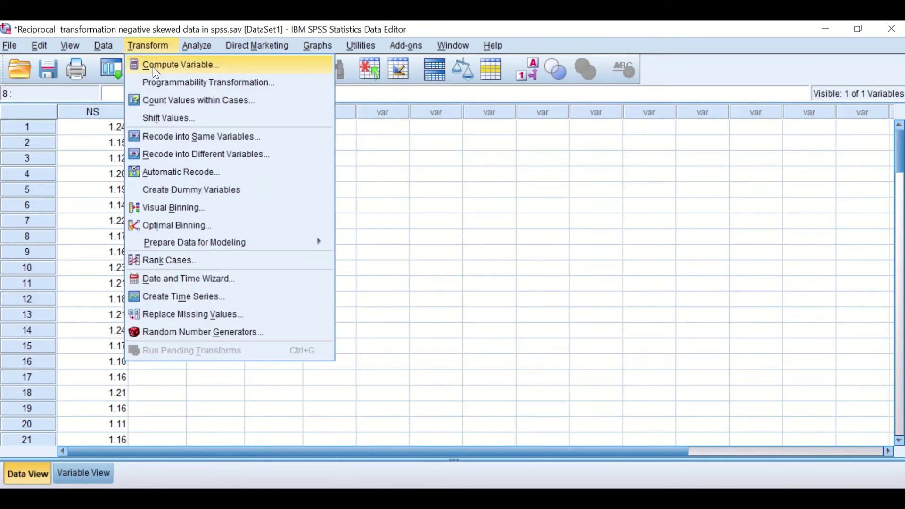
click(152, 67)
click(538, 460)
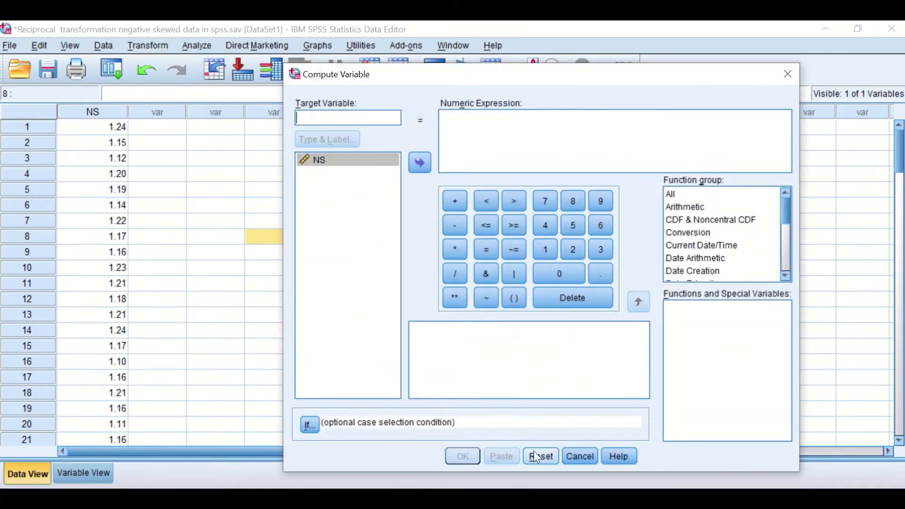
click(378, 118)
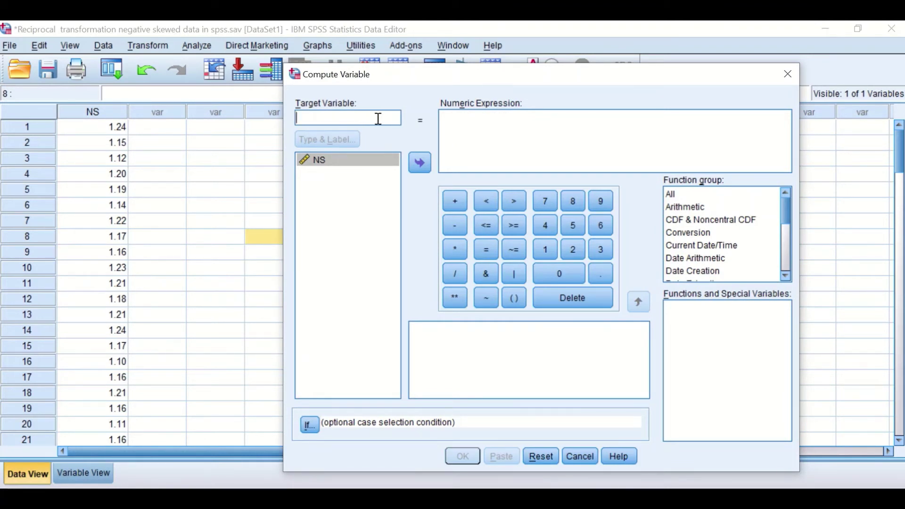
text(Refelction)
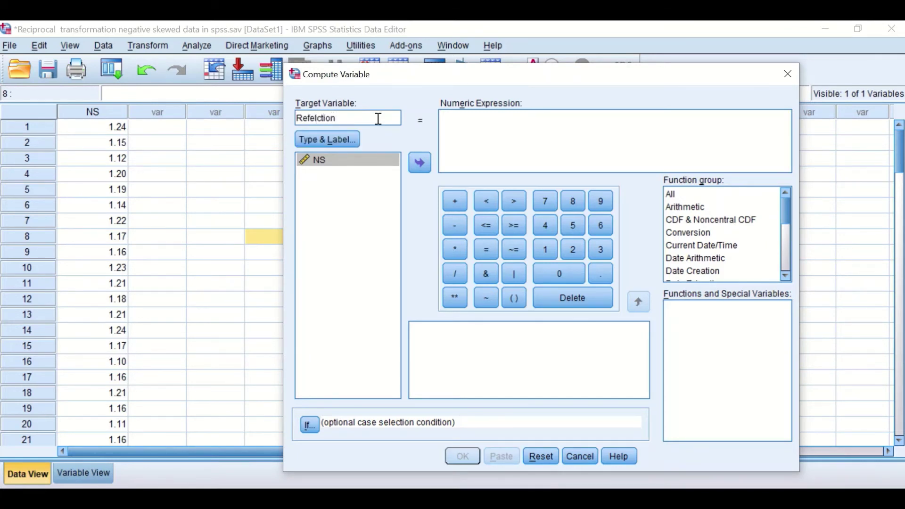
key(BackSpace)
key(BackSpace)
key(BackSpace)
key(BackSpace)
key(BackSpace)
key(BackSpace)
text(lection)
Look up the maximum value of NS in the Explore descriptives and return to the Compute Variable dialog.
click(508, 127)
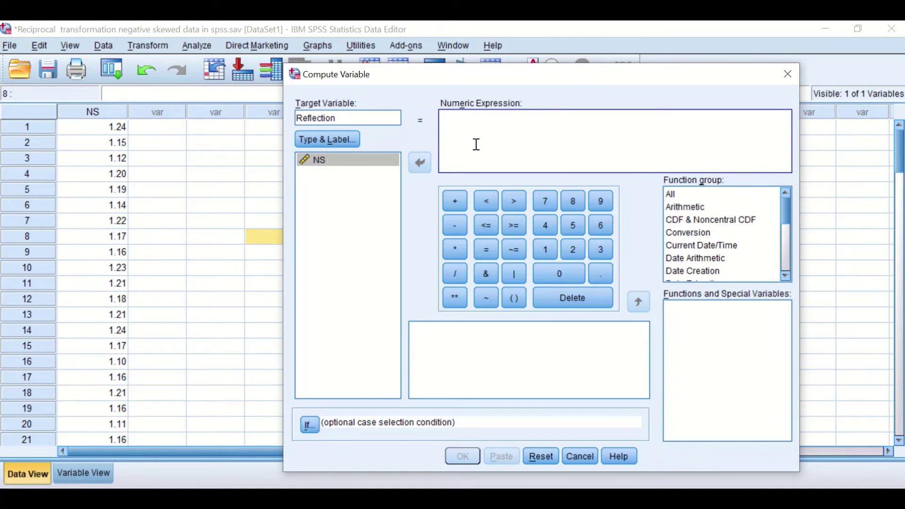
drag(490, 77, 565, 83)
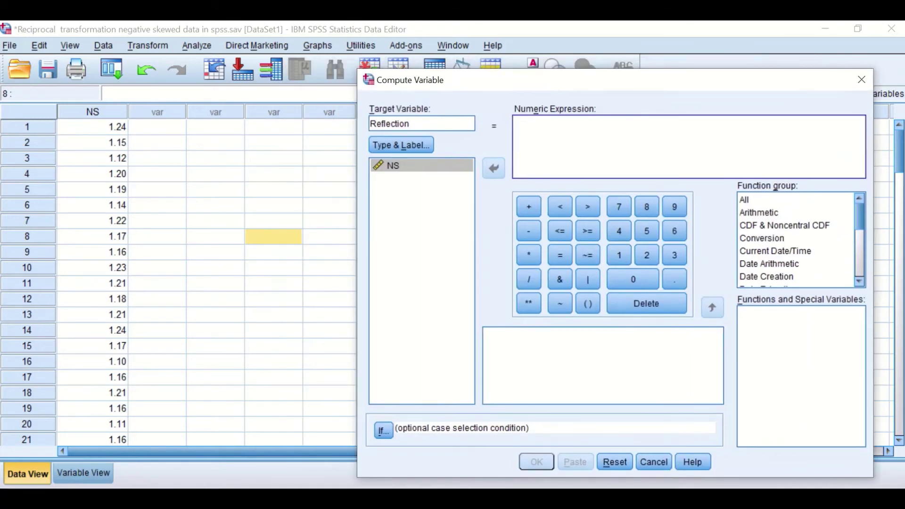
click(608, 450)
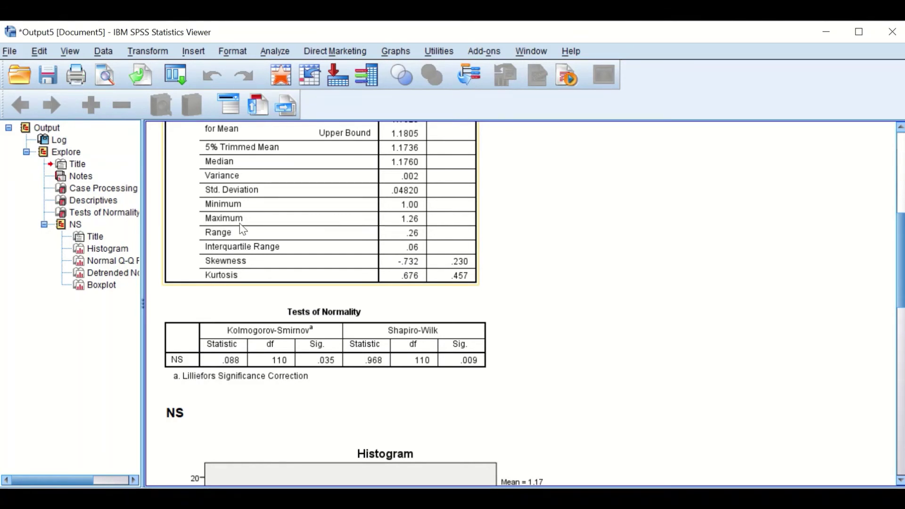
scroll(309, 238, up, 2)
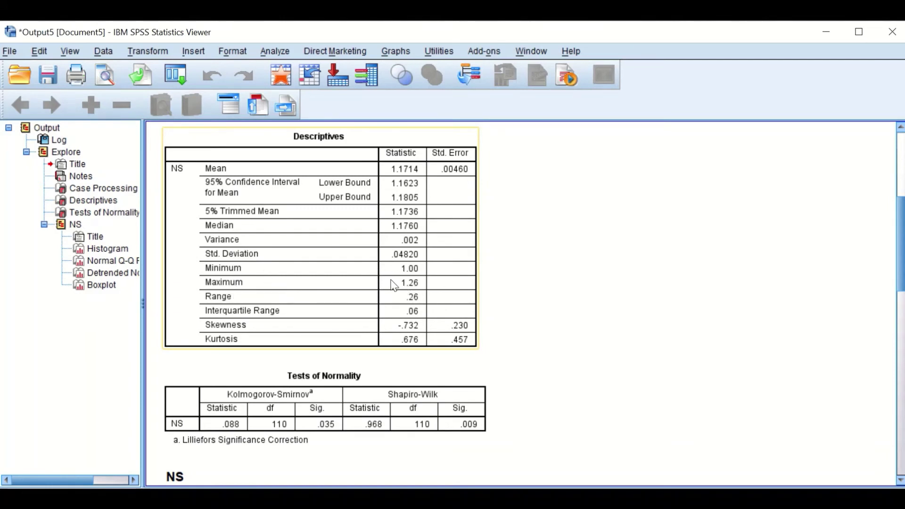
click(486, 290)
mouse_move(573, 493)
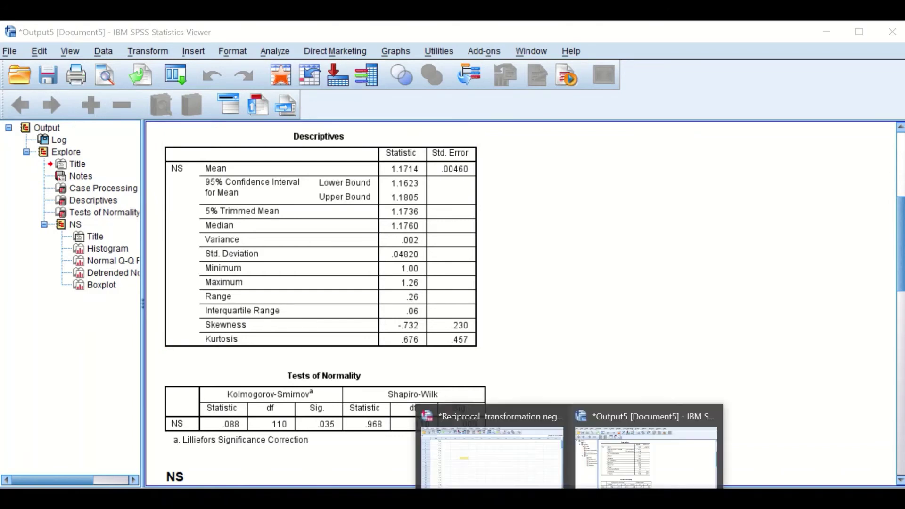
click(523, 472)
Compute the Reflection variable as 1.26 + 1 - NS and close the output viewer without saving it.
click(526, 132)
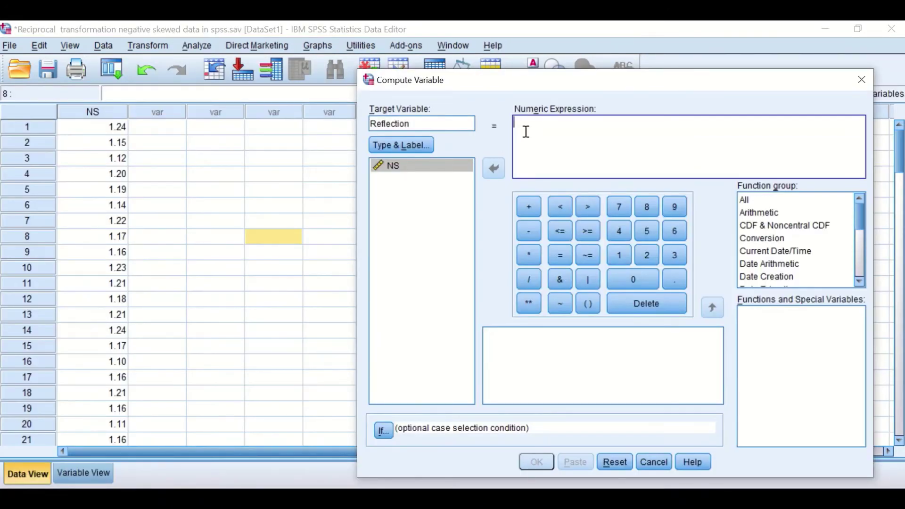
text(1.26)
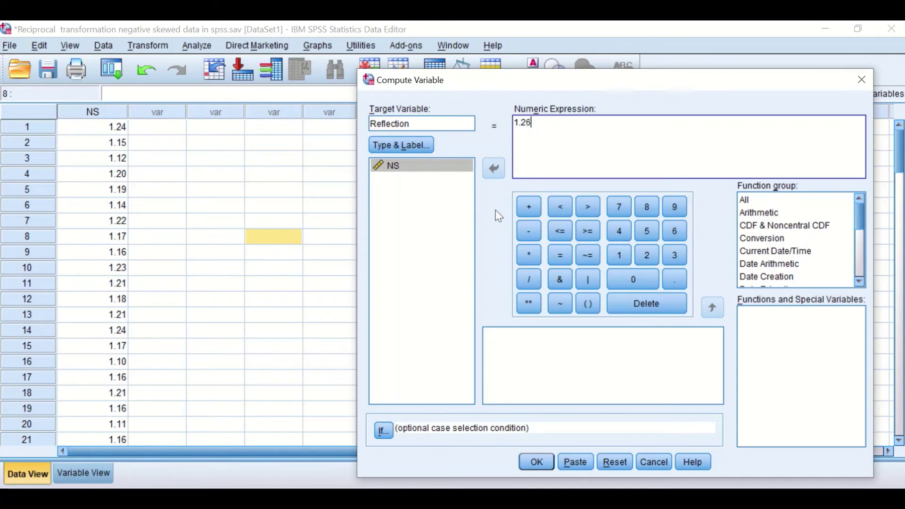
click(529, 207)
click(619, 255)
click(528, 230)
click(455, 165)
click(494, 168)
click(536, 461)
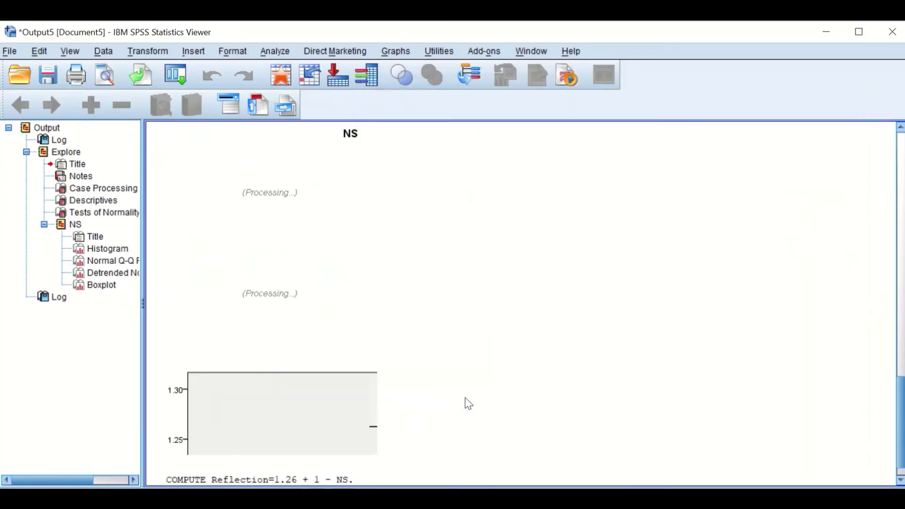
click(893, 32)
click(455, 290)
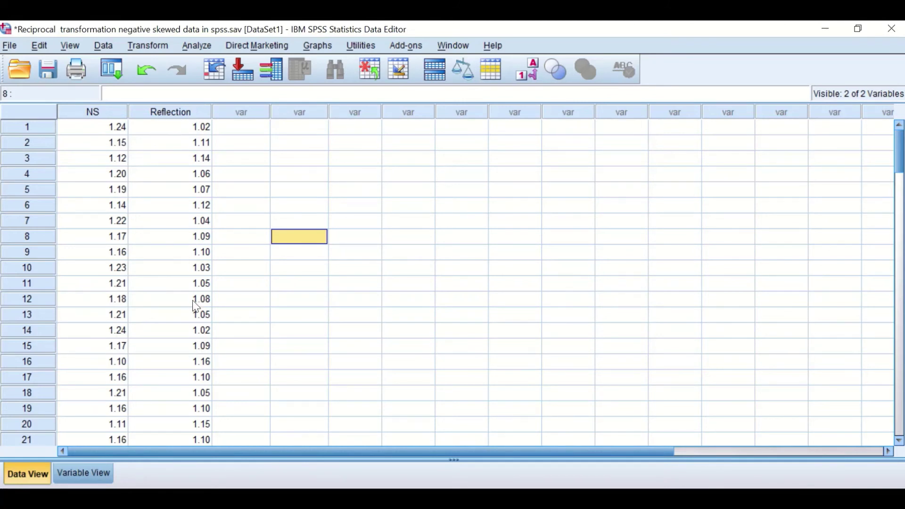
Add Reflection to NS as a dependent variable in Explore and run the analysis.
click(110, 64)
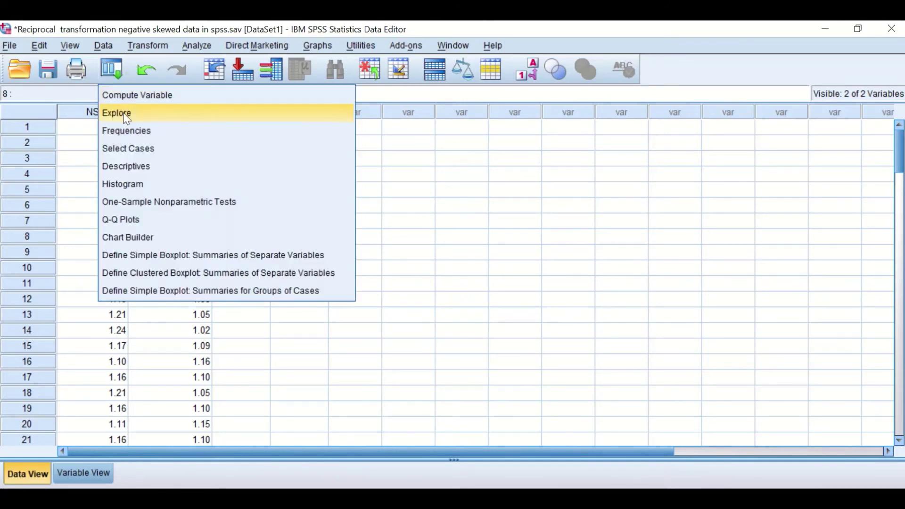
click(116, 112)
drag(312, 225, 431, 234)
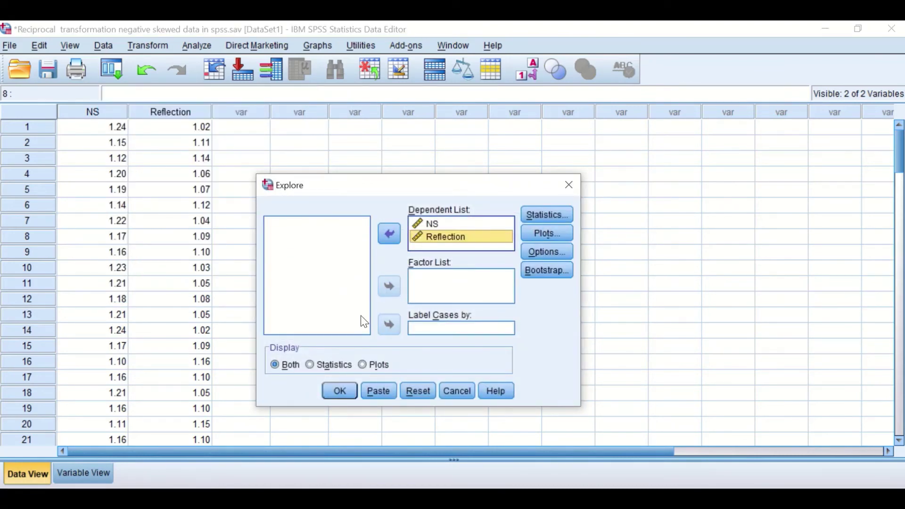
click(340, 392)
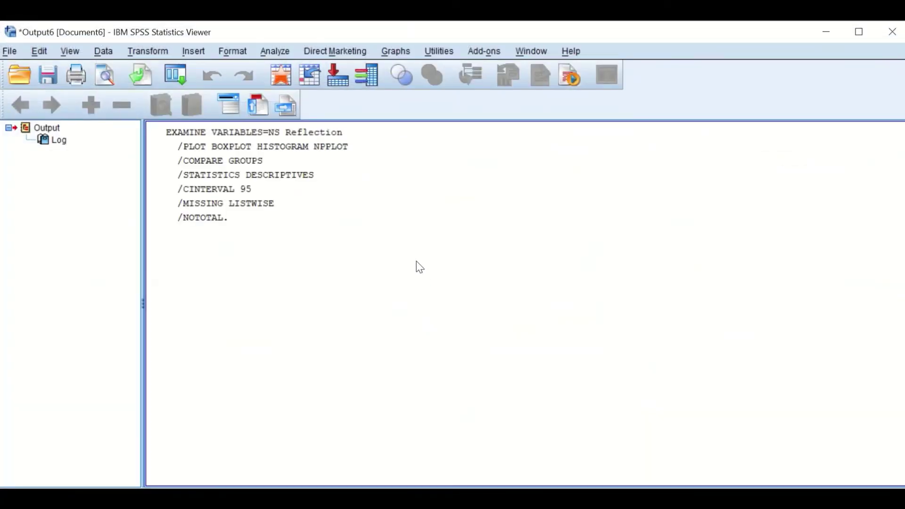
Compare the skewness of NS and Reflection in the Explore descriptives and return to the data.
scroll(417, 264, down, 5)
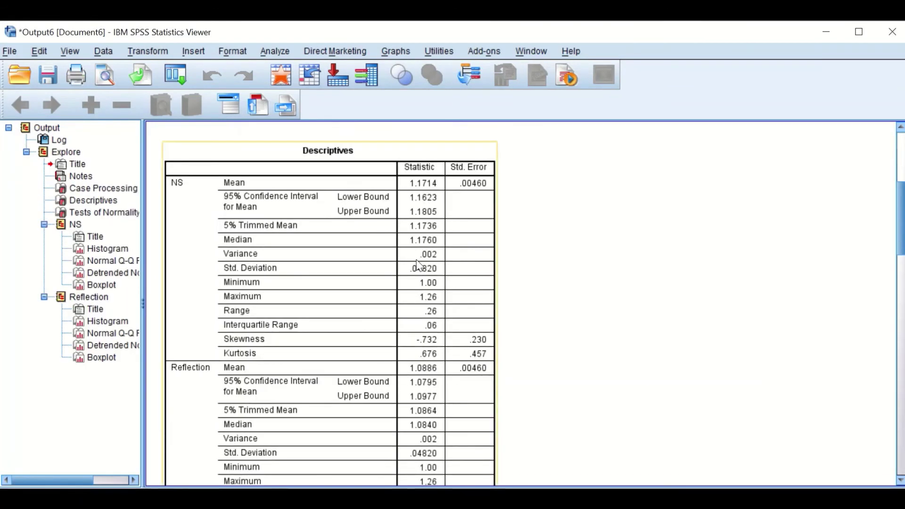
scroll(358, 334, down, 3)
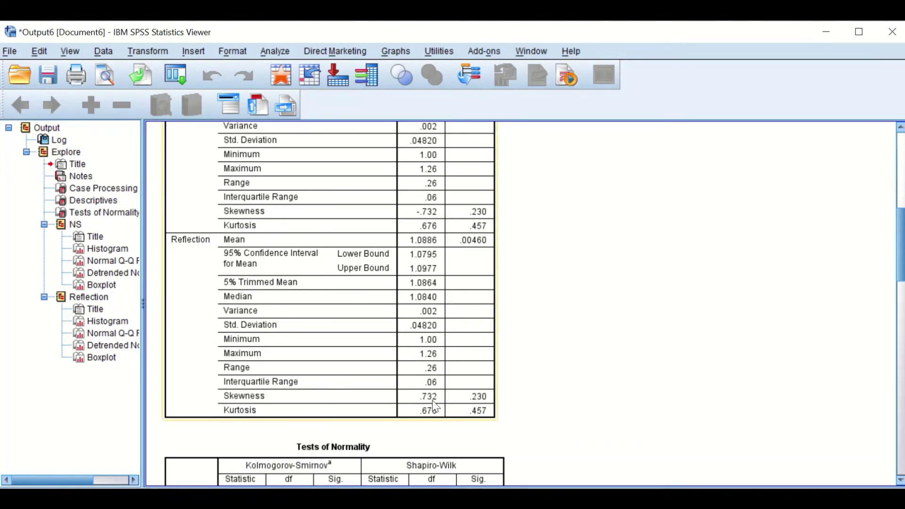
click(566, 418)
scroll(563, 388, up, 5)
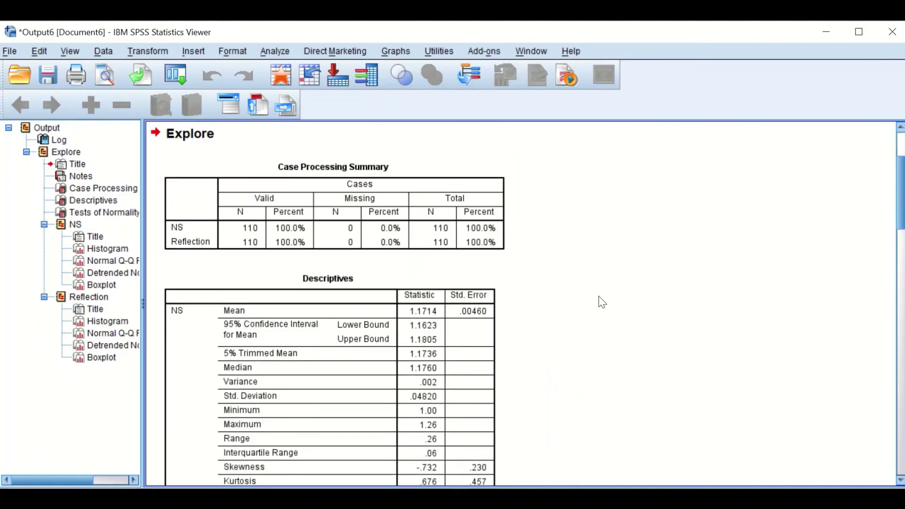
click(859, 31)
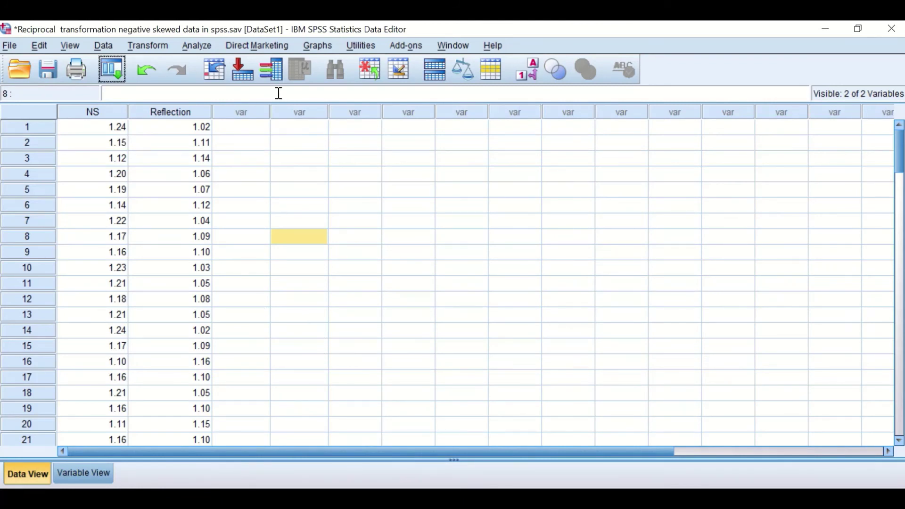
Start a Compute Variable calculation with cleared settings and name the target variable Inversion.
click(156, 47)
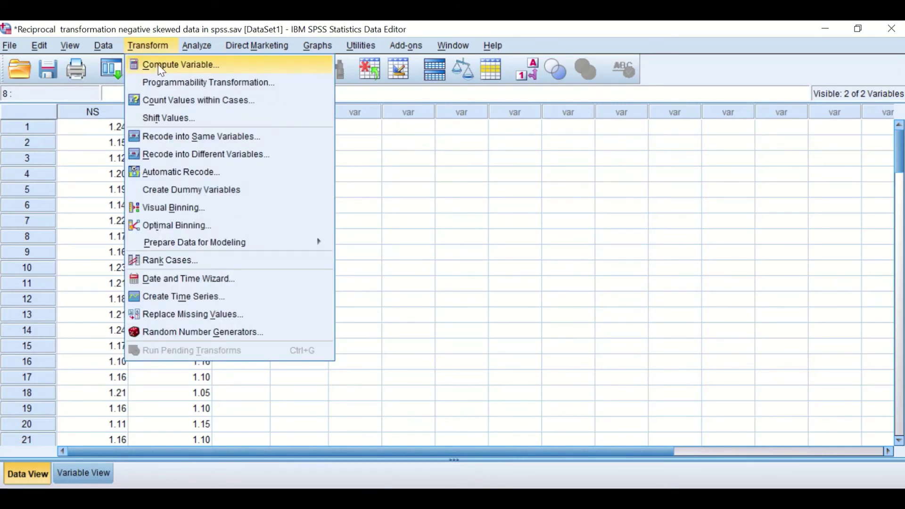
click(157, 66)
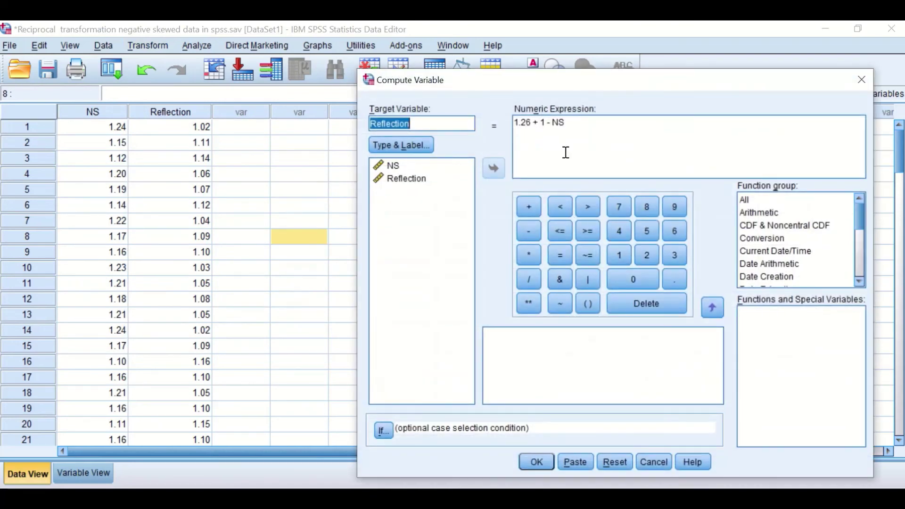
click(615, 462)
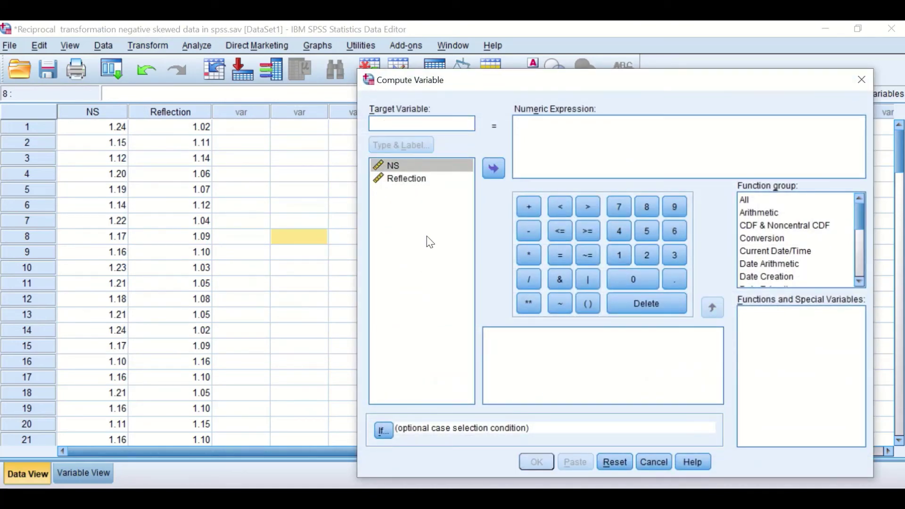
text(I)
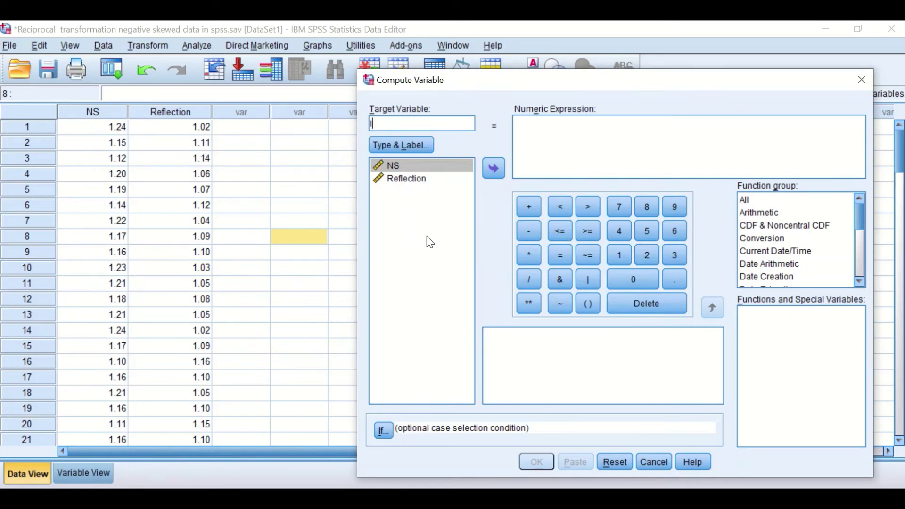
text(nversion)
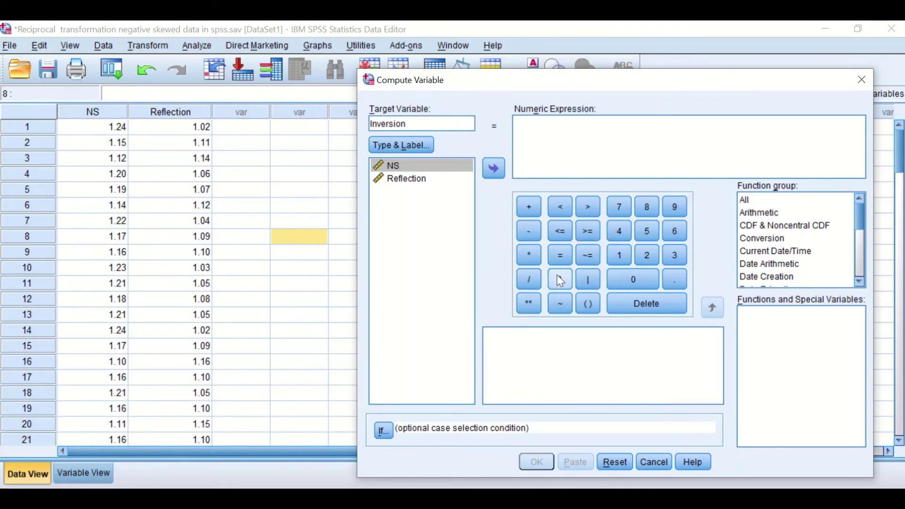
Compute the Inversion variable as 1 / Reflection and close the output viewer without saving it.
click(620, 255)
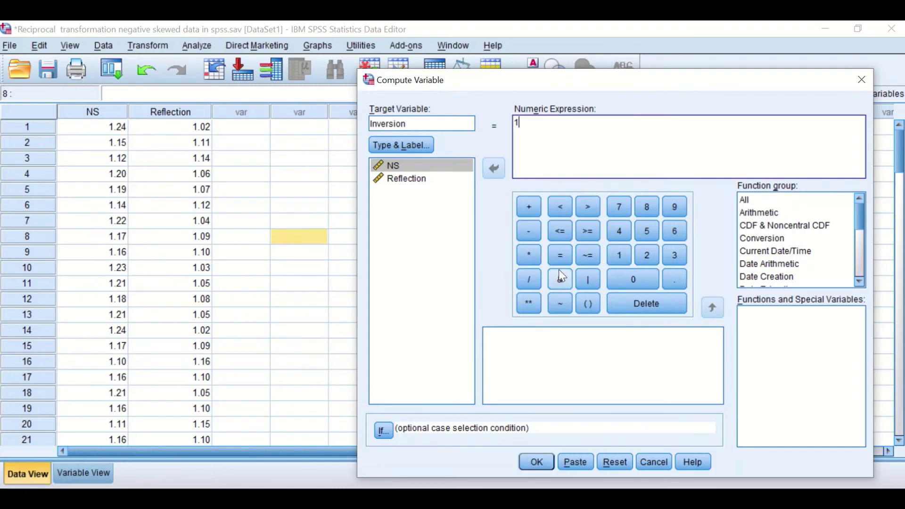
click(523, 278)
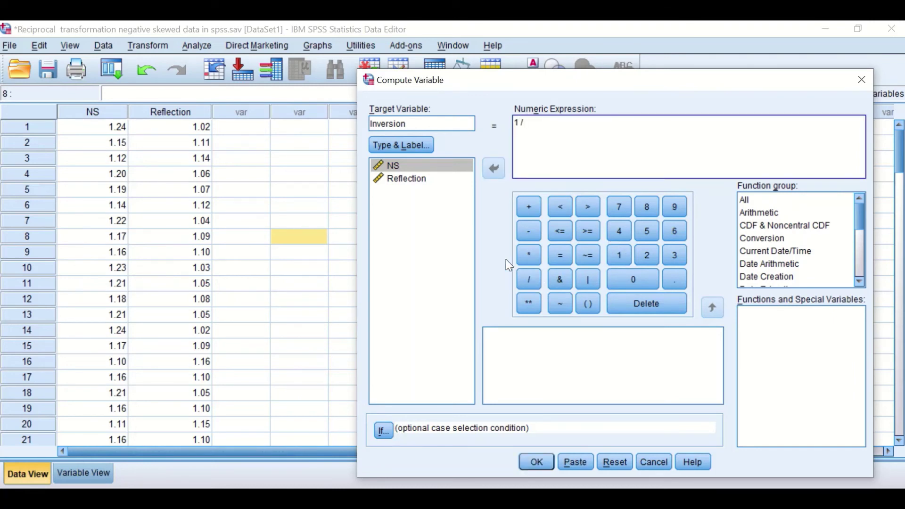
click(408, 179)
click(494, 168)
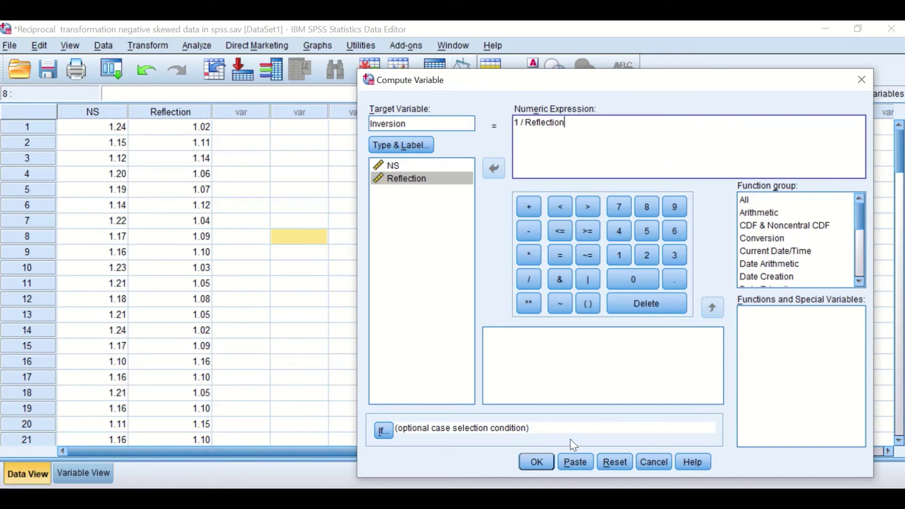
click(535, 463)
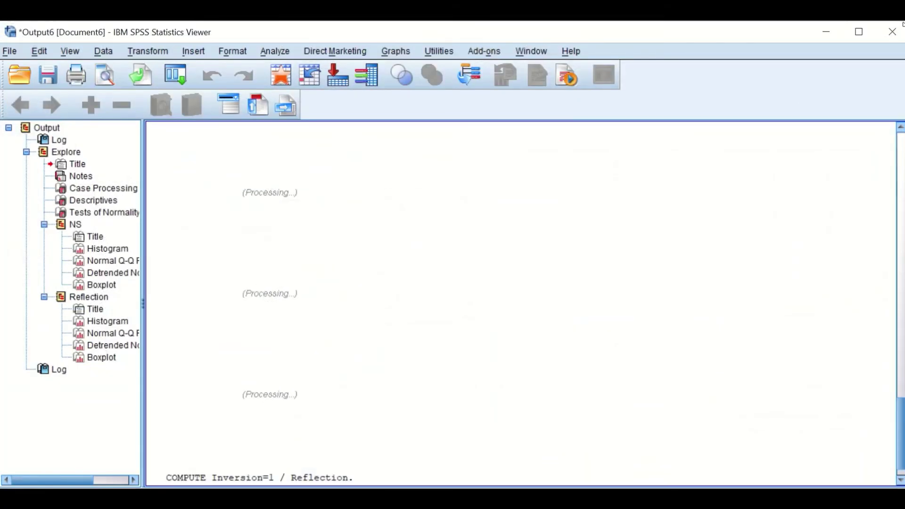
click(891, 34)
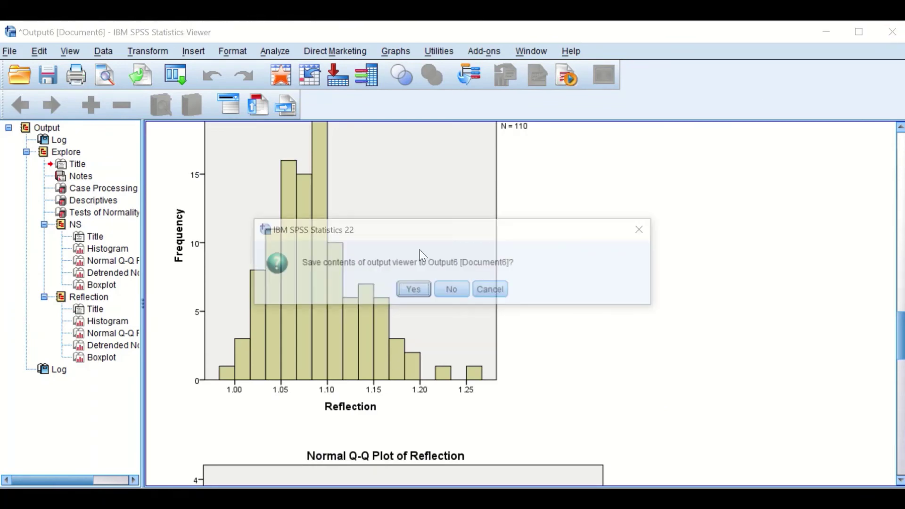
click(452, 289)
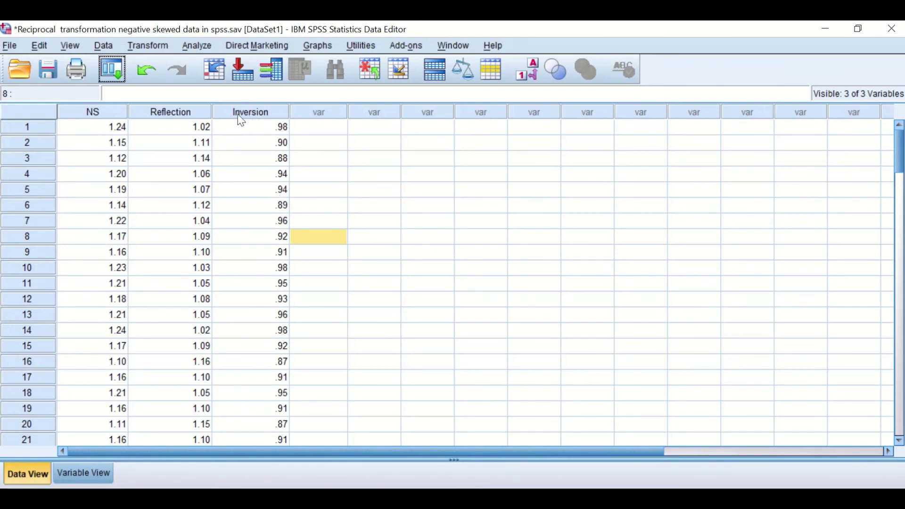
Add Inversion to NS and Reflection as a dependent variable in Explore and run the analysis.
click(113, 66)
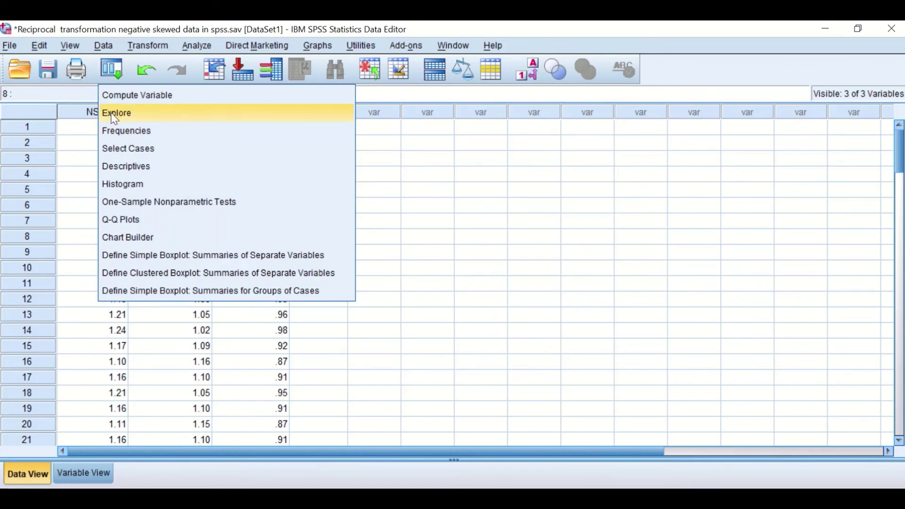
click(113, 117)
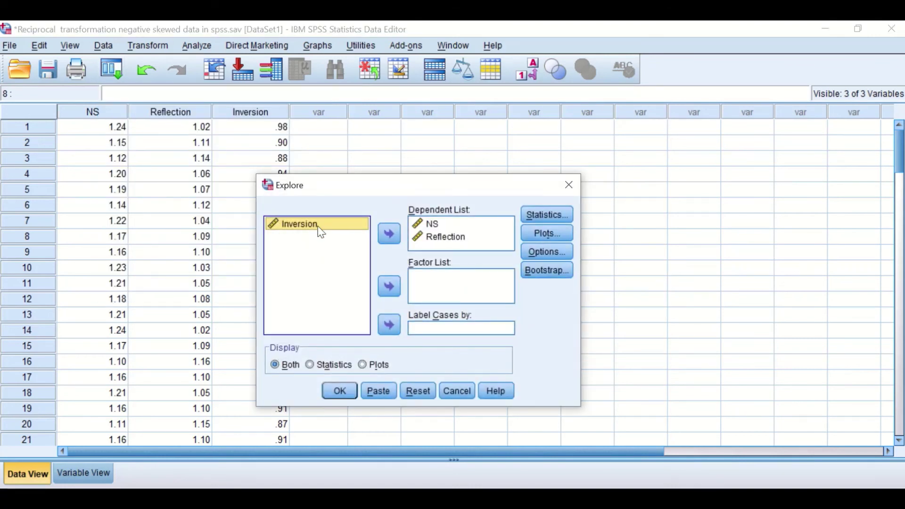
drag(299, 225, 426, 251)
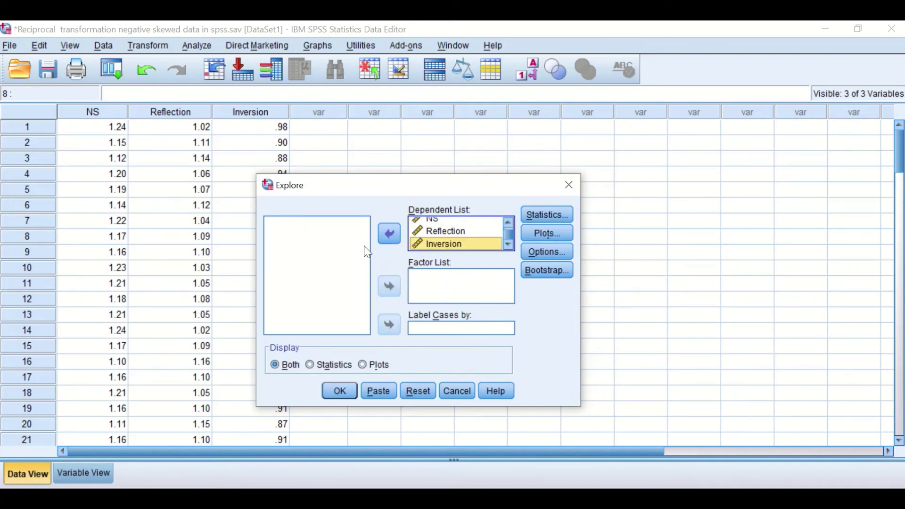
click(339, 388)
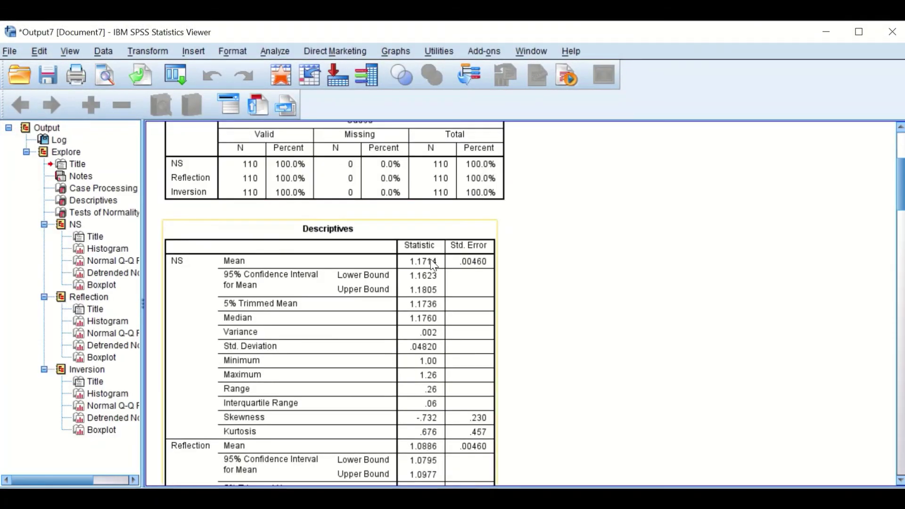
Compare the descriptives of NS, Reflection and Inversion in the Explore output, including their skewness.
scroll(433, 265, down, 3)
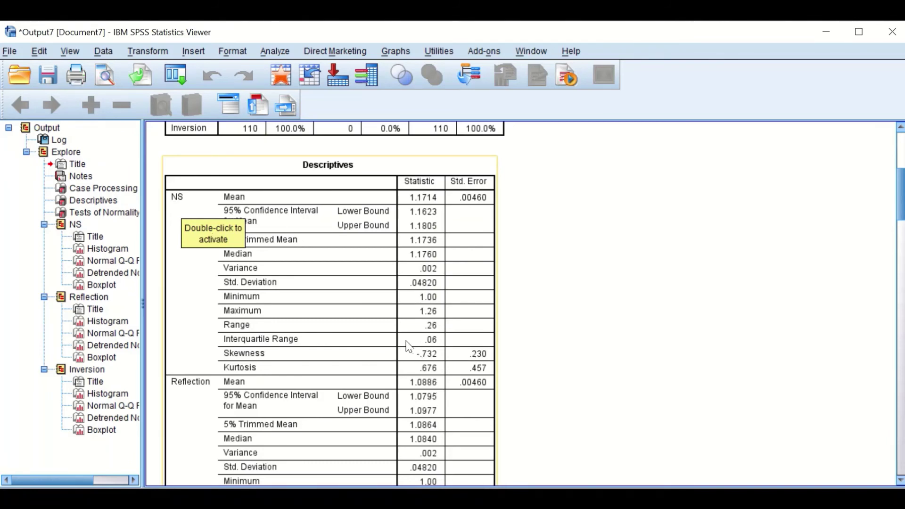
scroll(451, 352, down, 3)
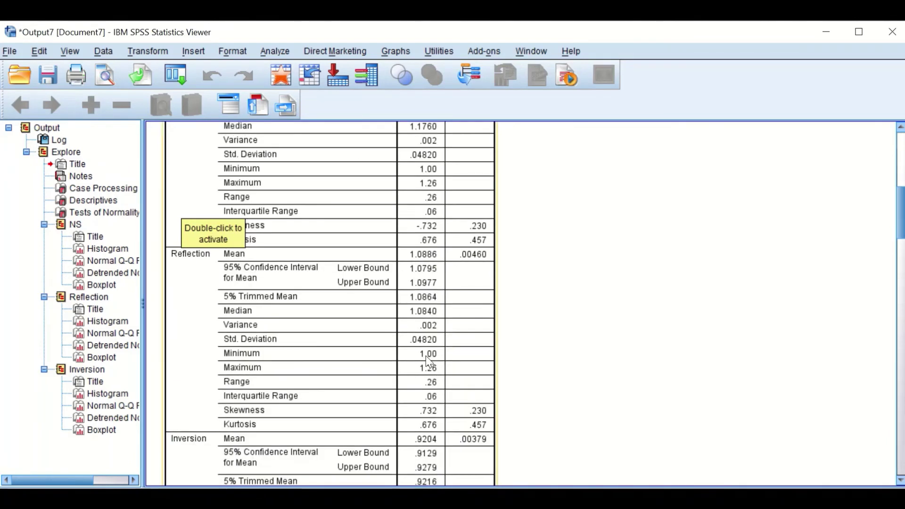
scroll(429, 363, down, 3)
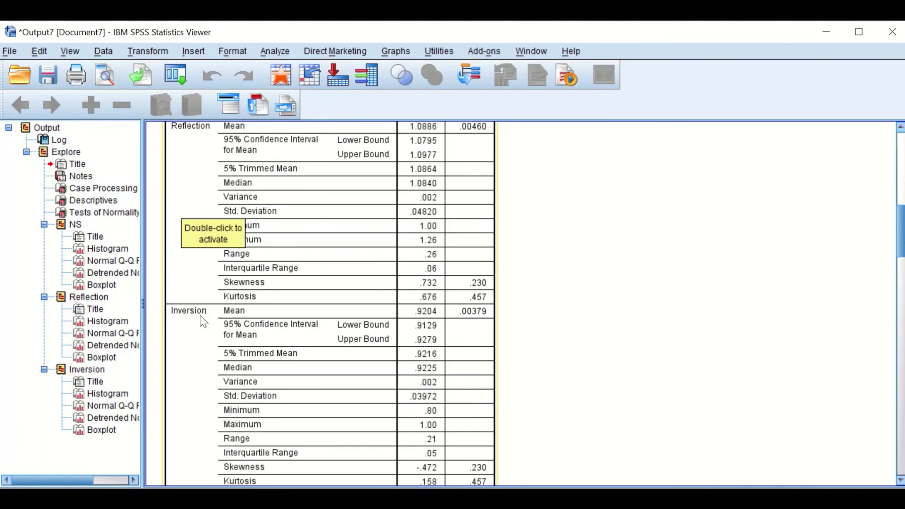
scroll(426, 342, down, 2)
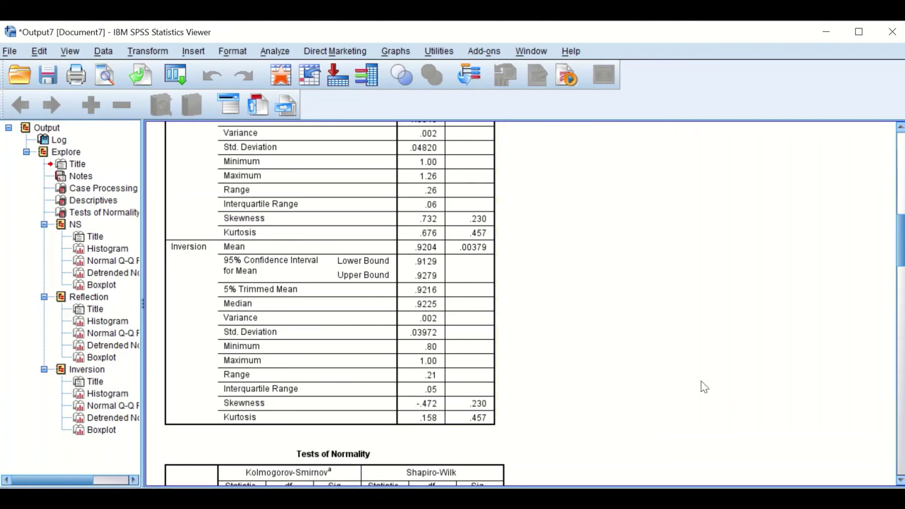
Check the Tests of Normality table for NS, Reflection and Inversion, and close the output viewer without saving it.
scroll(644, 355, down, 4)
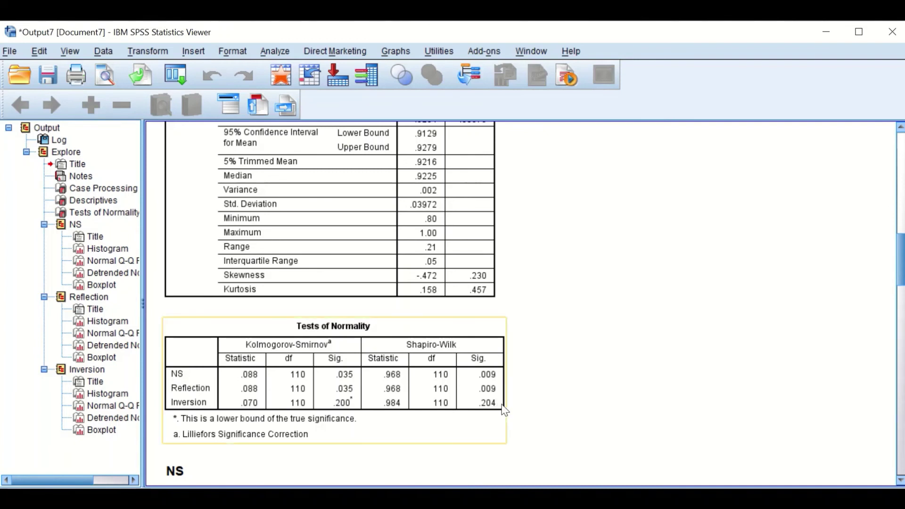
click(554, 391)
click(417, 418)
click(518, 397)
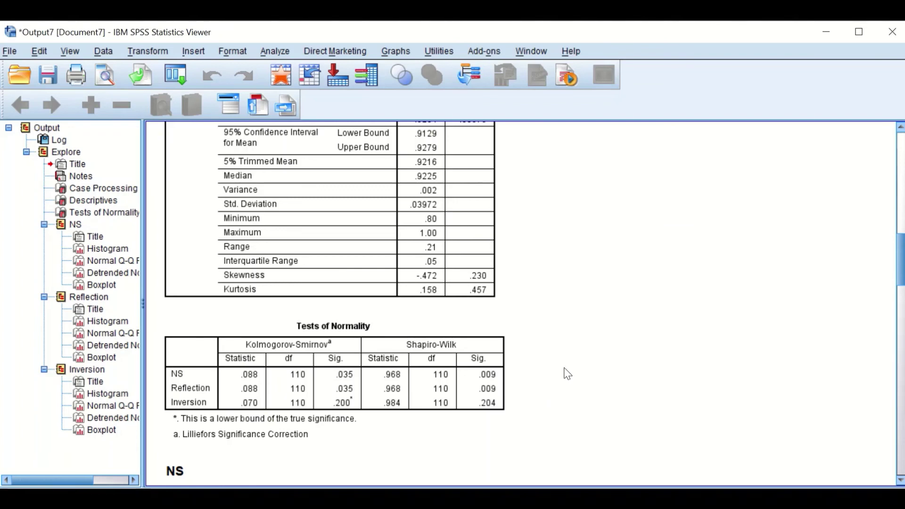
click(894, 40)
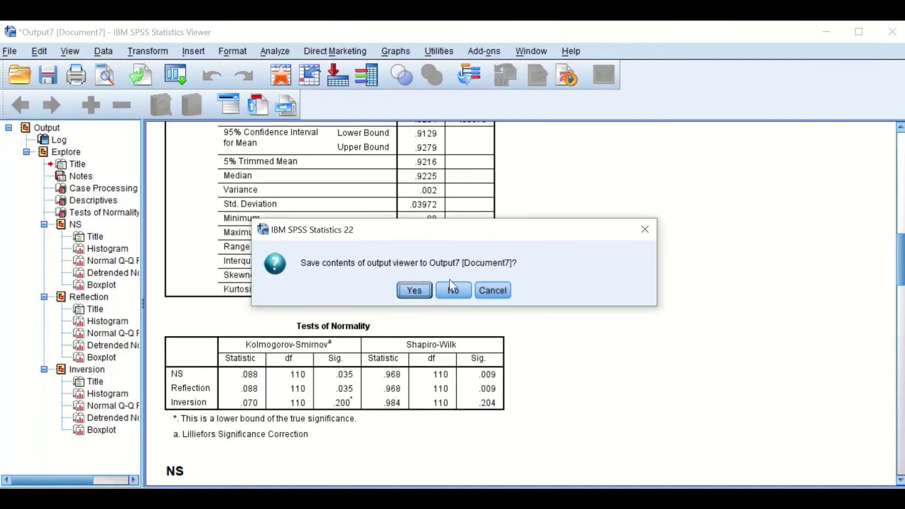
click(449, 285)
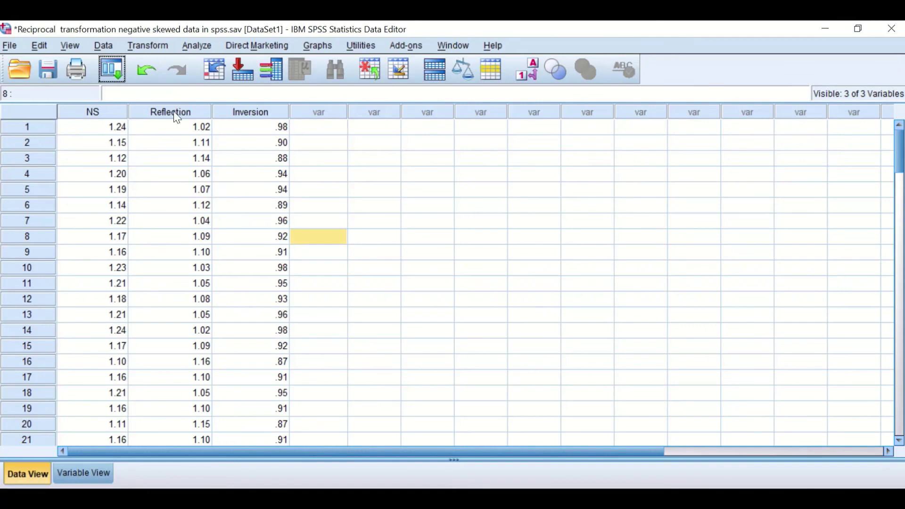
Start a new Compute Variable calculation with cleared settings and name the target variable Reciprocaldirect.
click(145, 47)
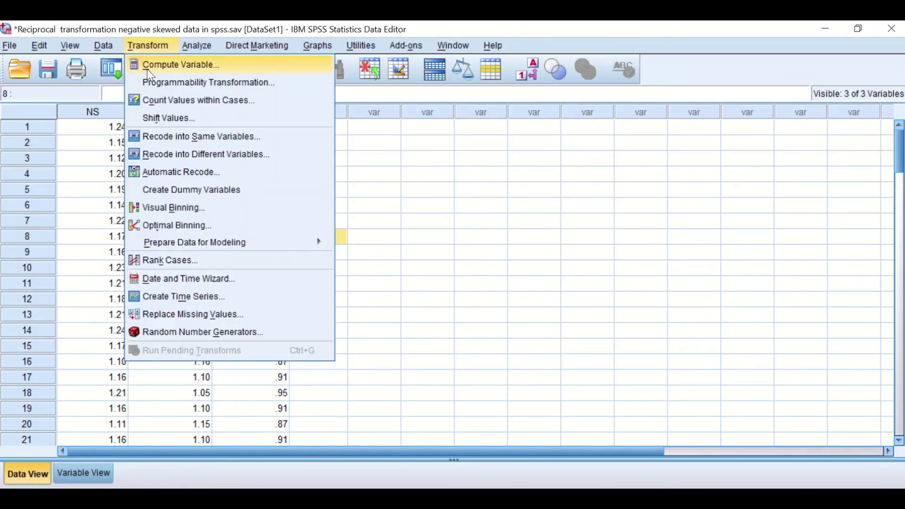
click(147, 69)
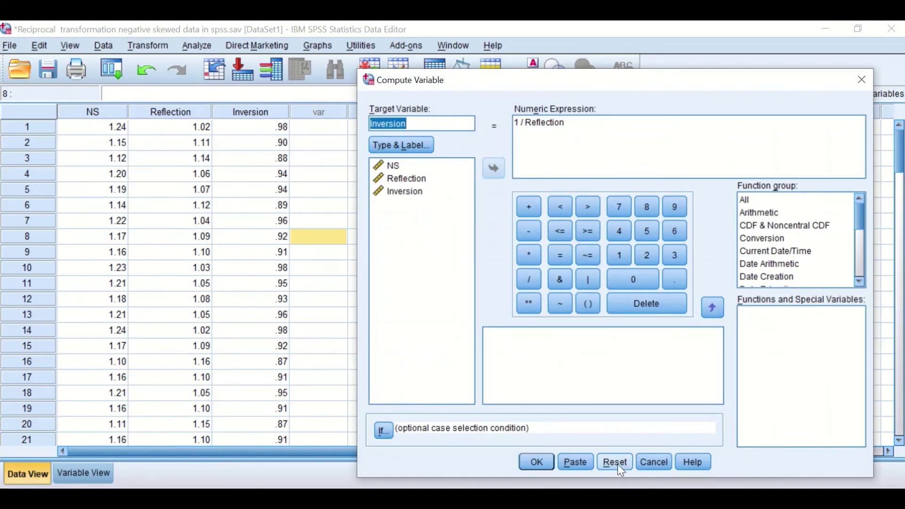
click(618, 465)
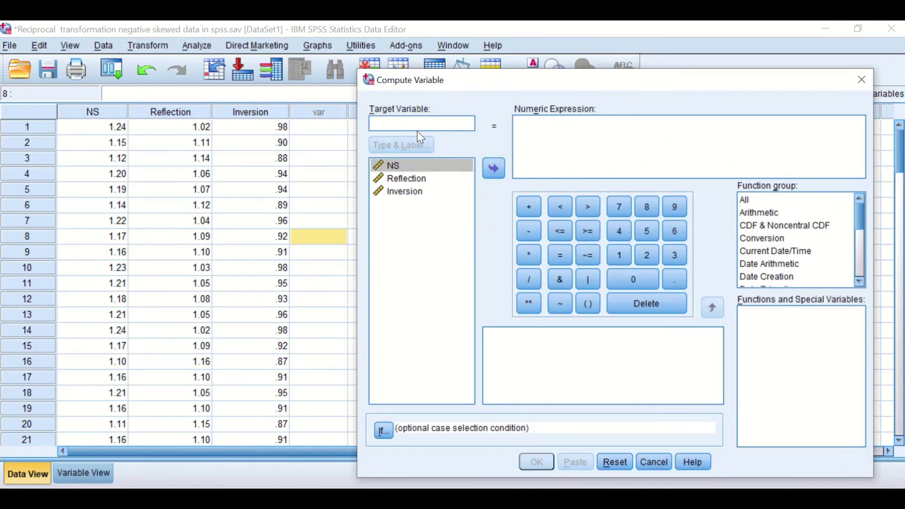
text(Reciprocaldirect)
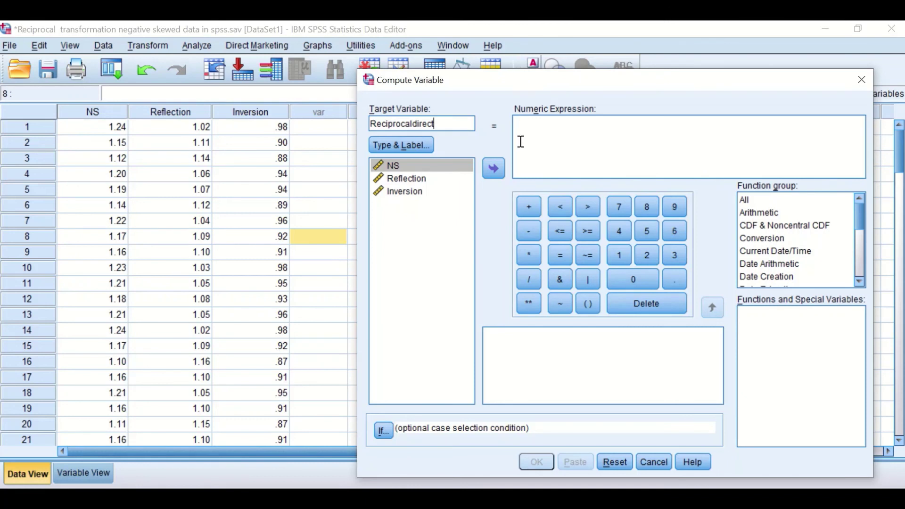
Begin the numeric expression for Reciprocaldirect as 1 / (1.26), with the maximum value of NS inside the parentheses.
click(526, 123)
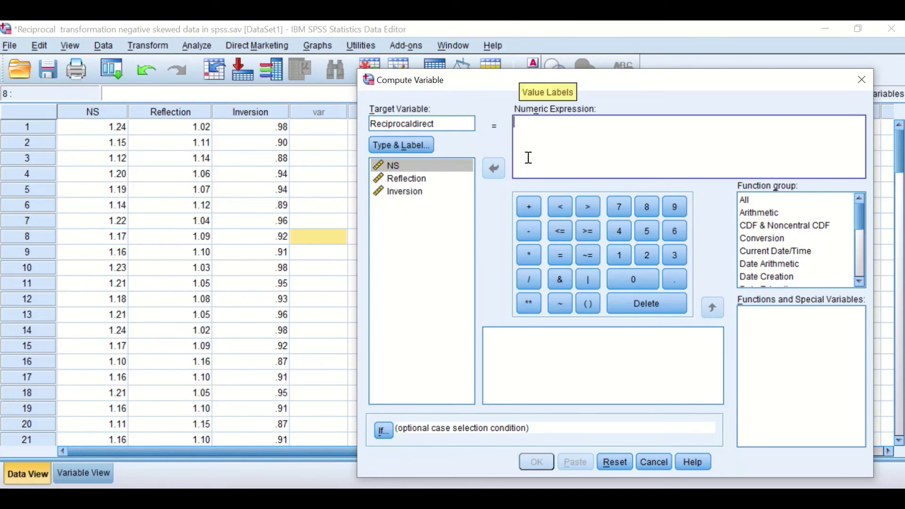
click(620, 257)
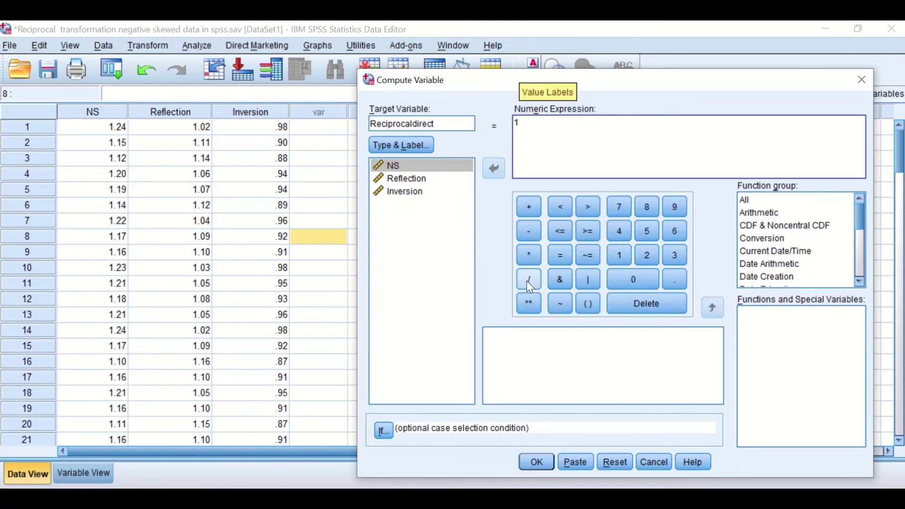
click(528, 281)
click(584, 304)
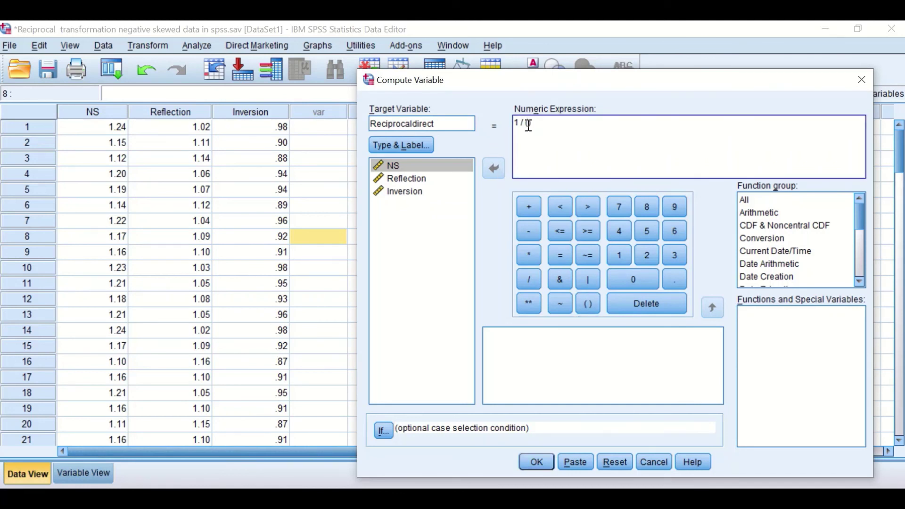
text(1.16)
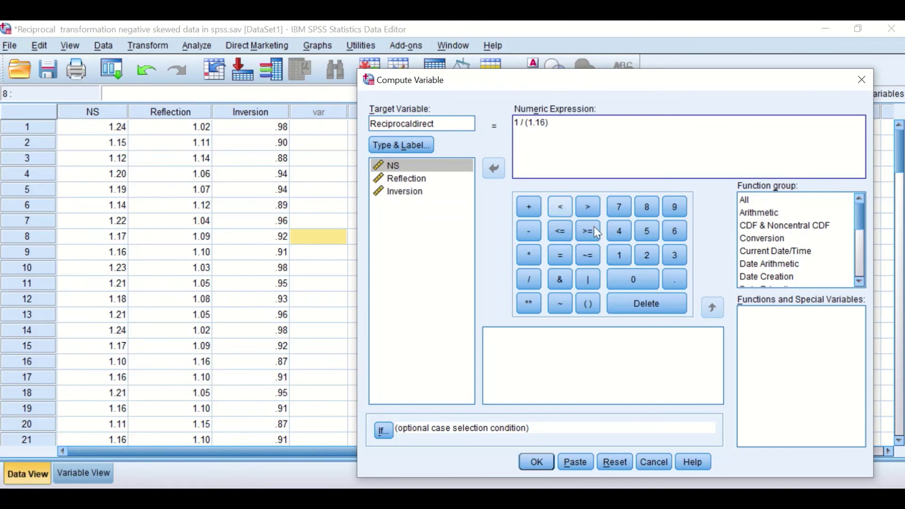
key(BackSpace)
key(BackSpace)
text(26)
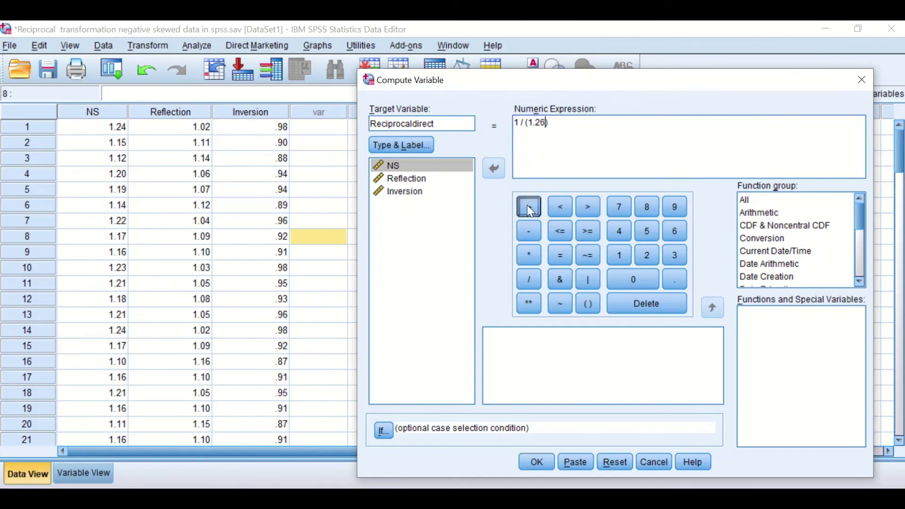
Complete the expression as 1 / (1.26 + 1 - NS), run the computation and return to the data.
click(527, 205)
click(613, 256)
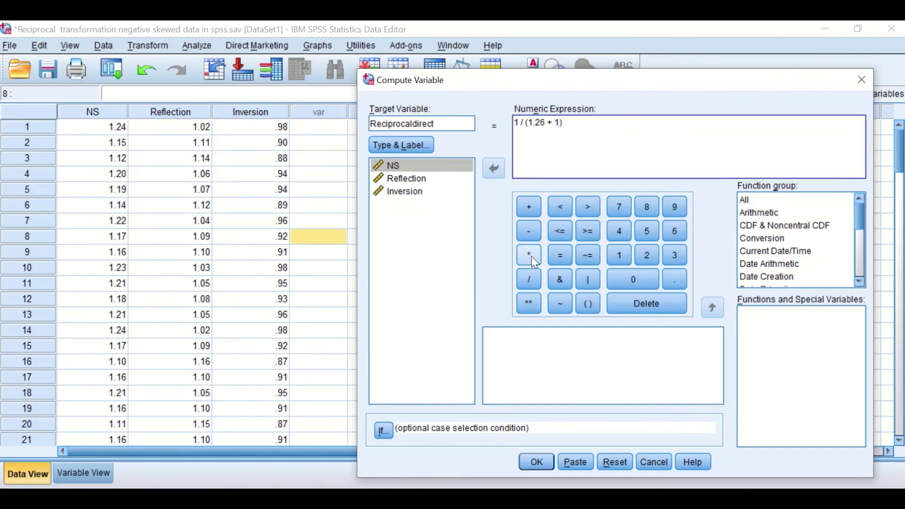
click(528, 229)
click(475, 171)
click(493, 168)
click(533, 462)
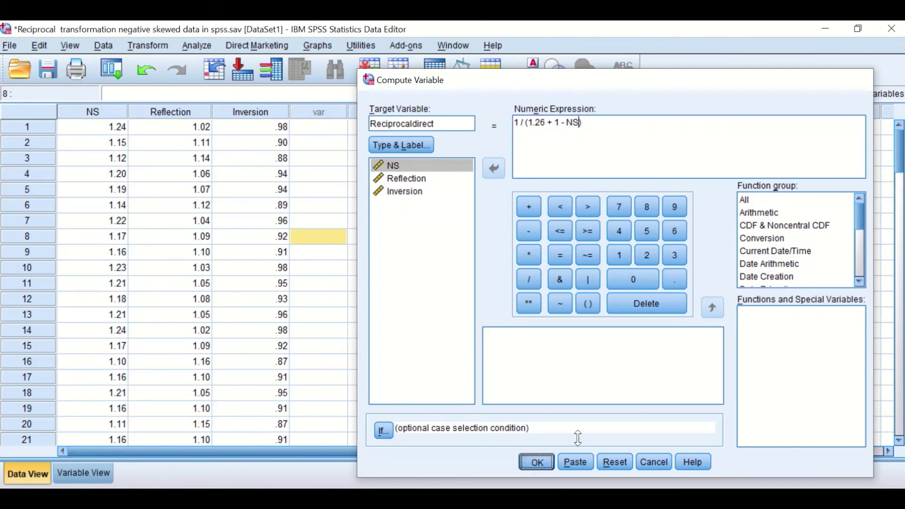
click(833, 29)
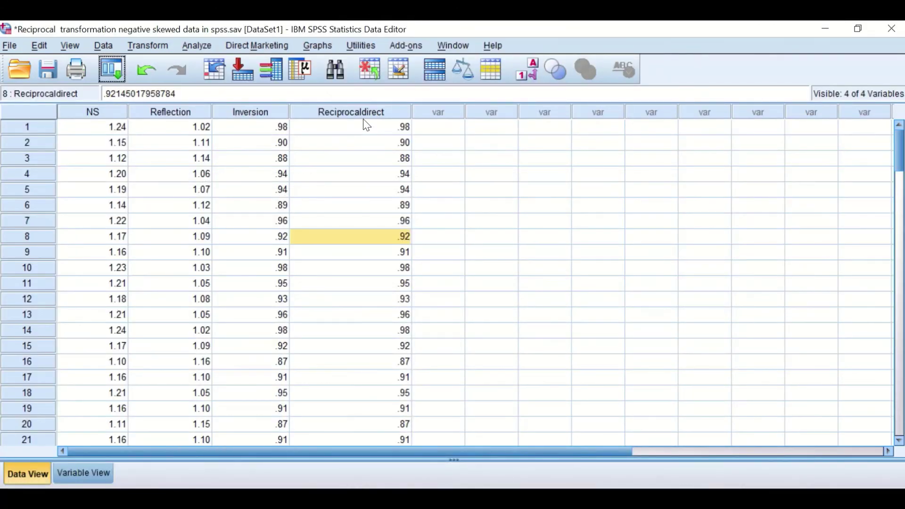